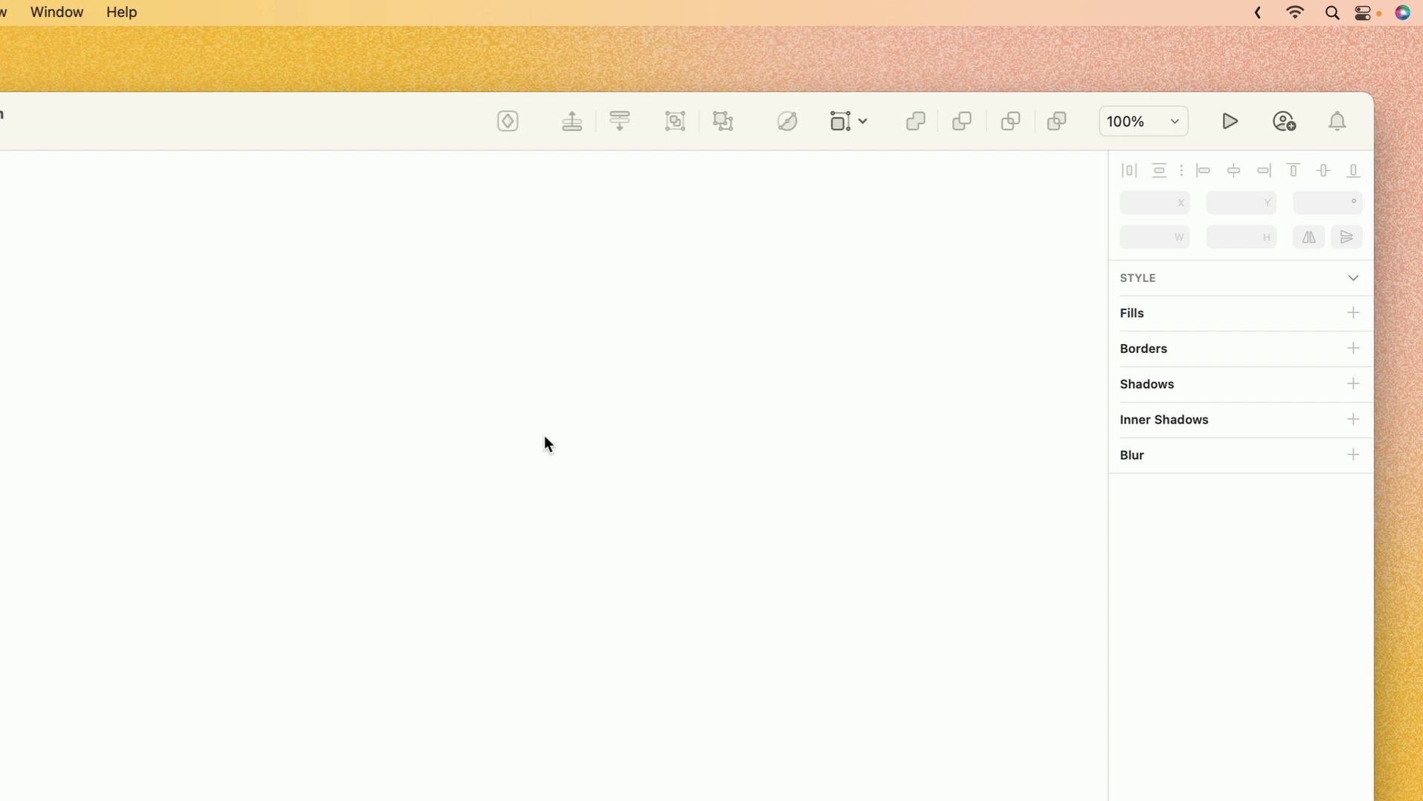
# Switch the toolbar to Icon and Text so labels appear under each icon.
pyautogui.rightClick(652, 133)
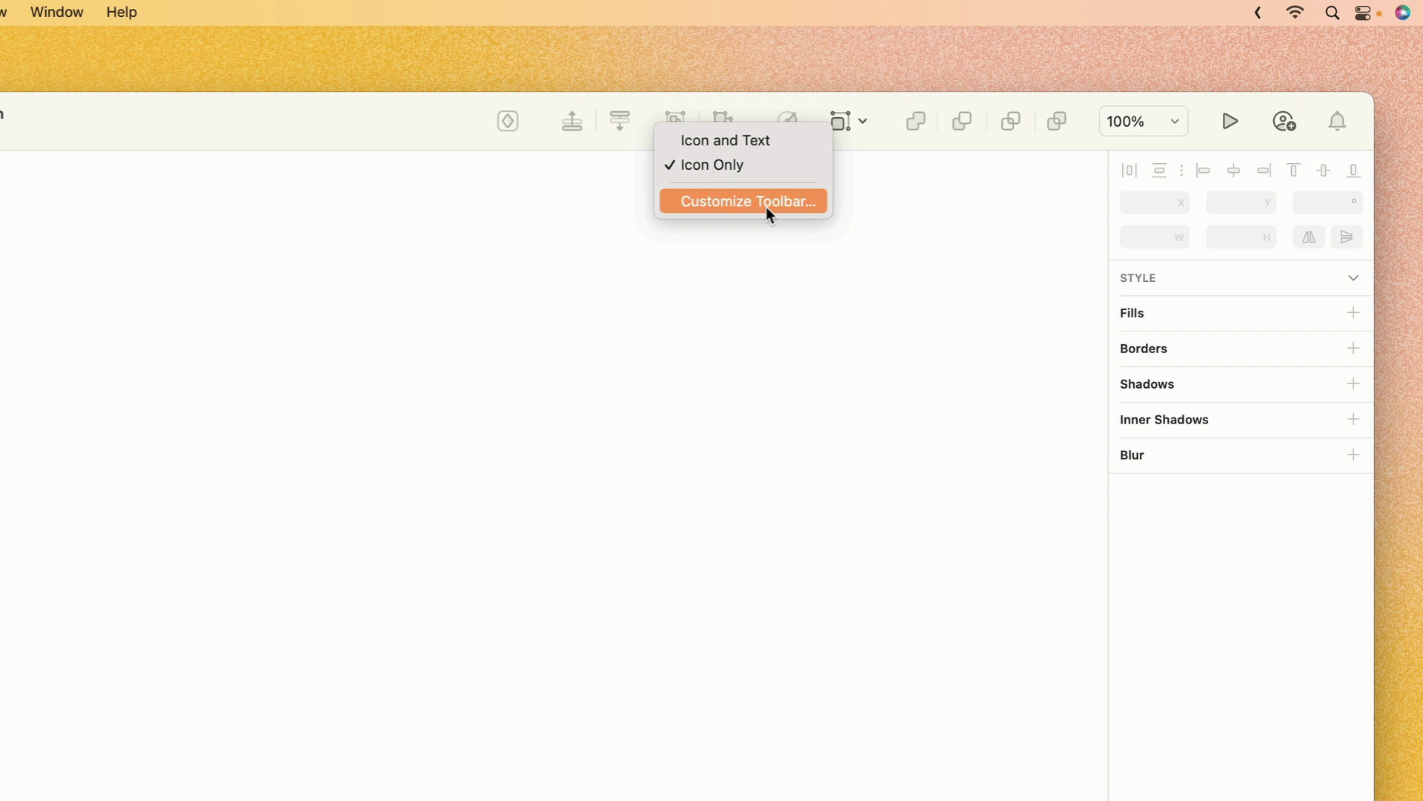
pyautogui.click(799, 139)
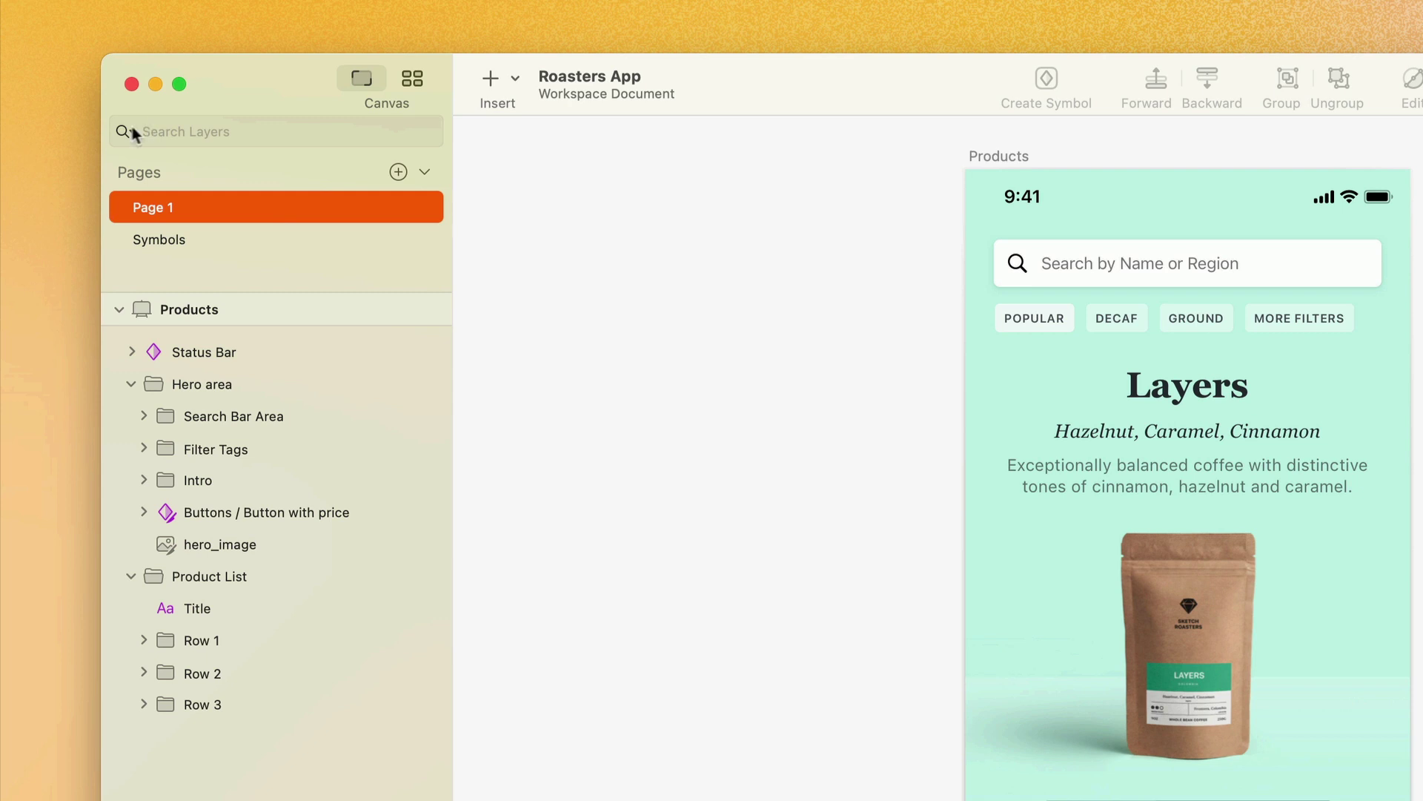
# Filter the layer list to Text layers matching 'title', then clear the search and filter.
pyautogui.click(123, 131)
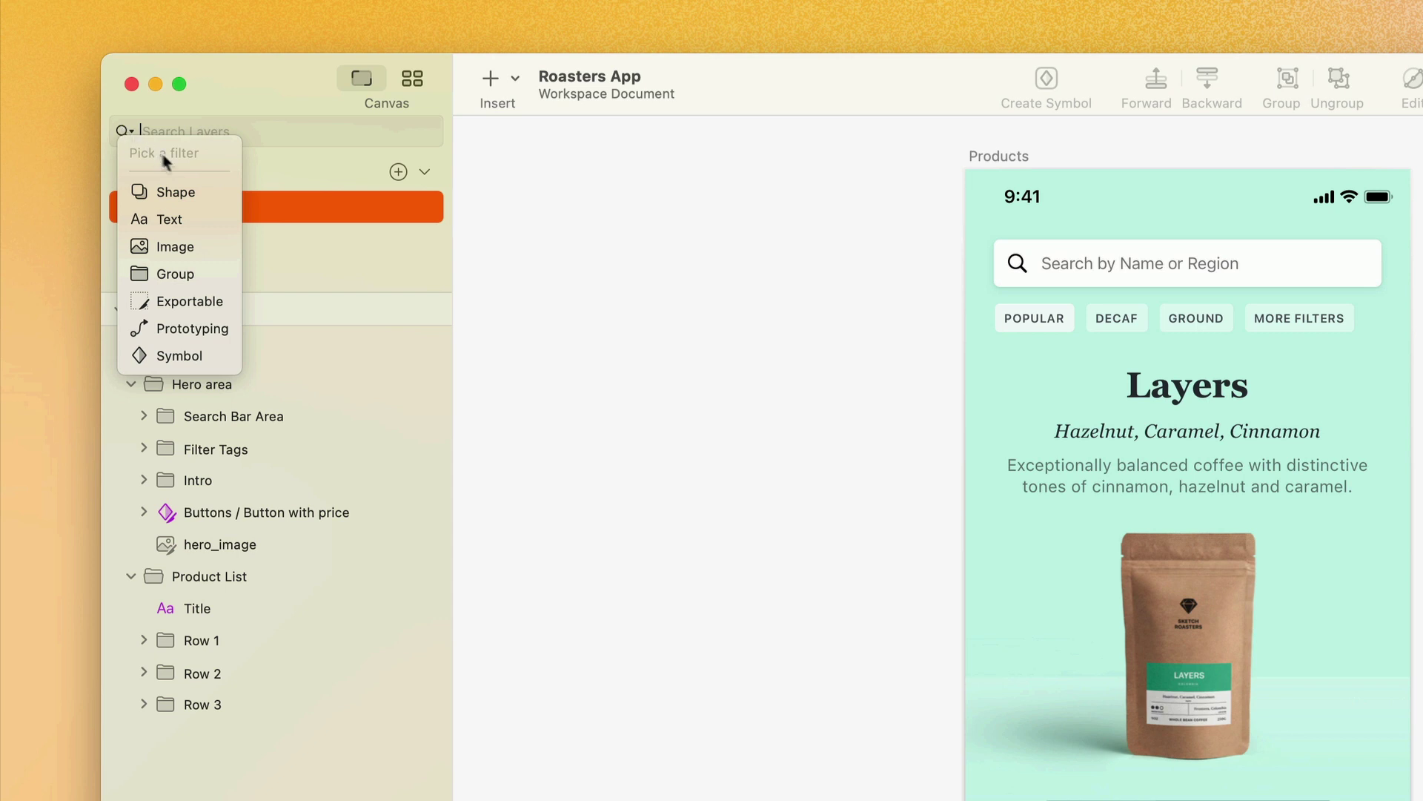
pyautogui.click(202, 220)
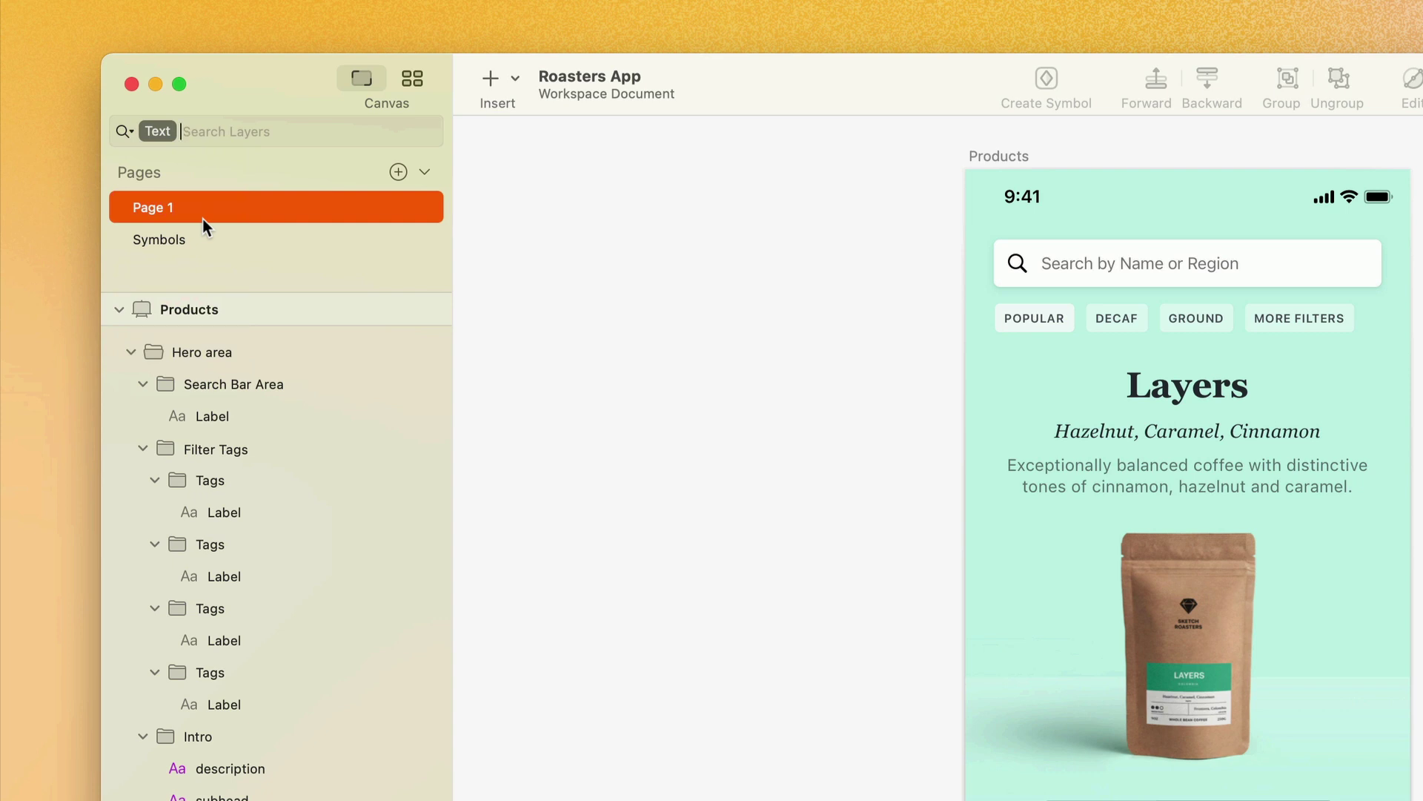
pyautogui.write('t')
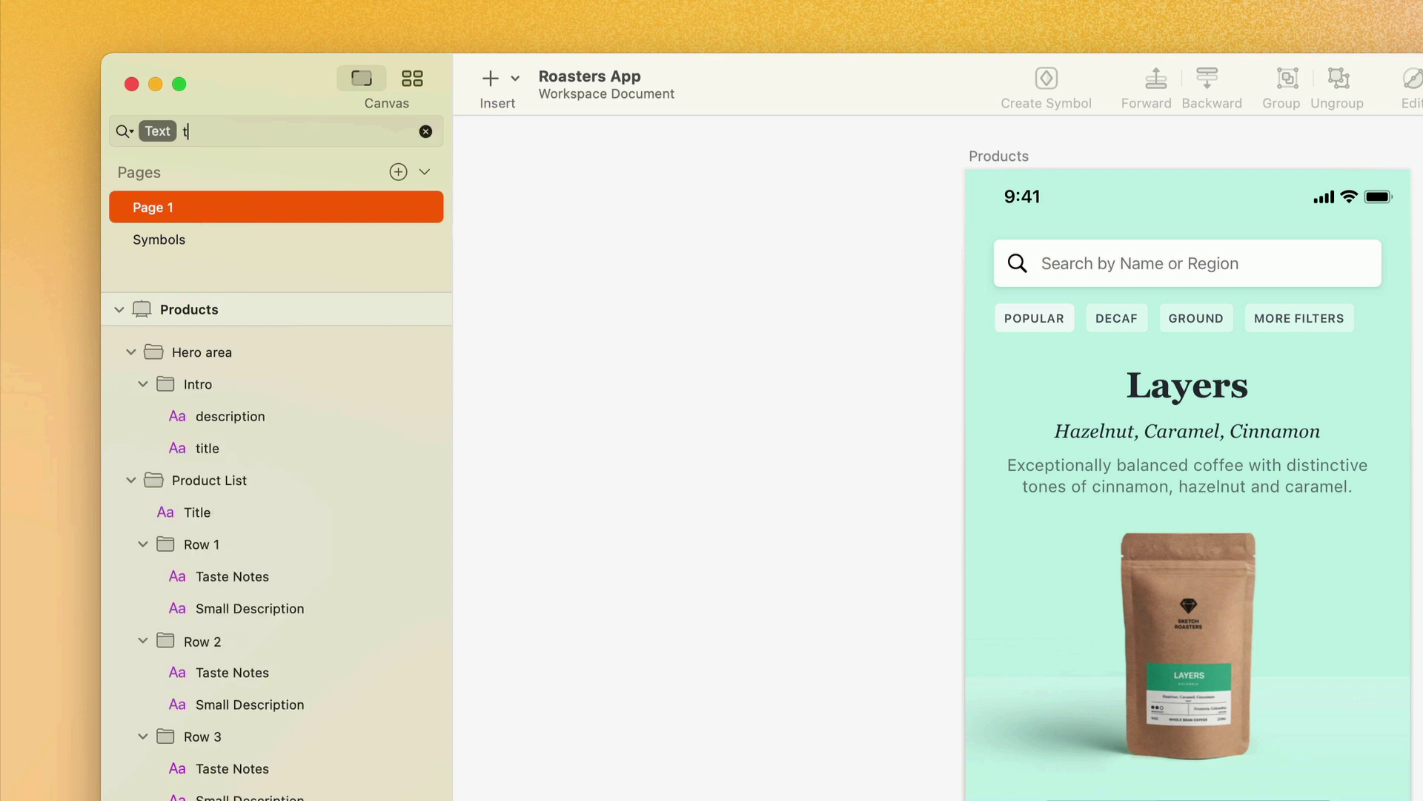
pyautogui.write('itle')
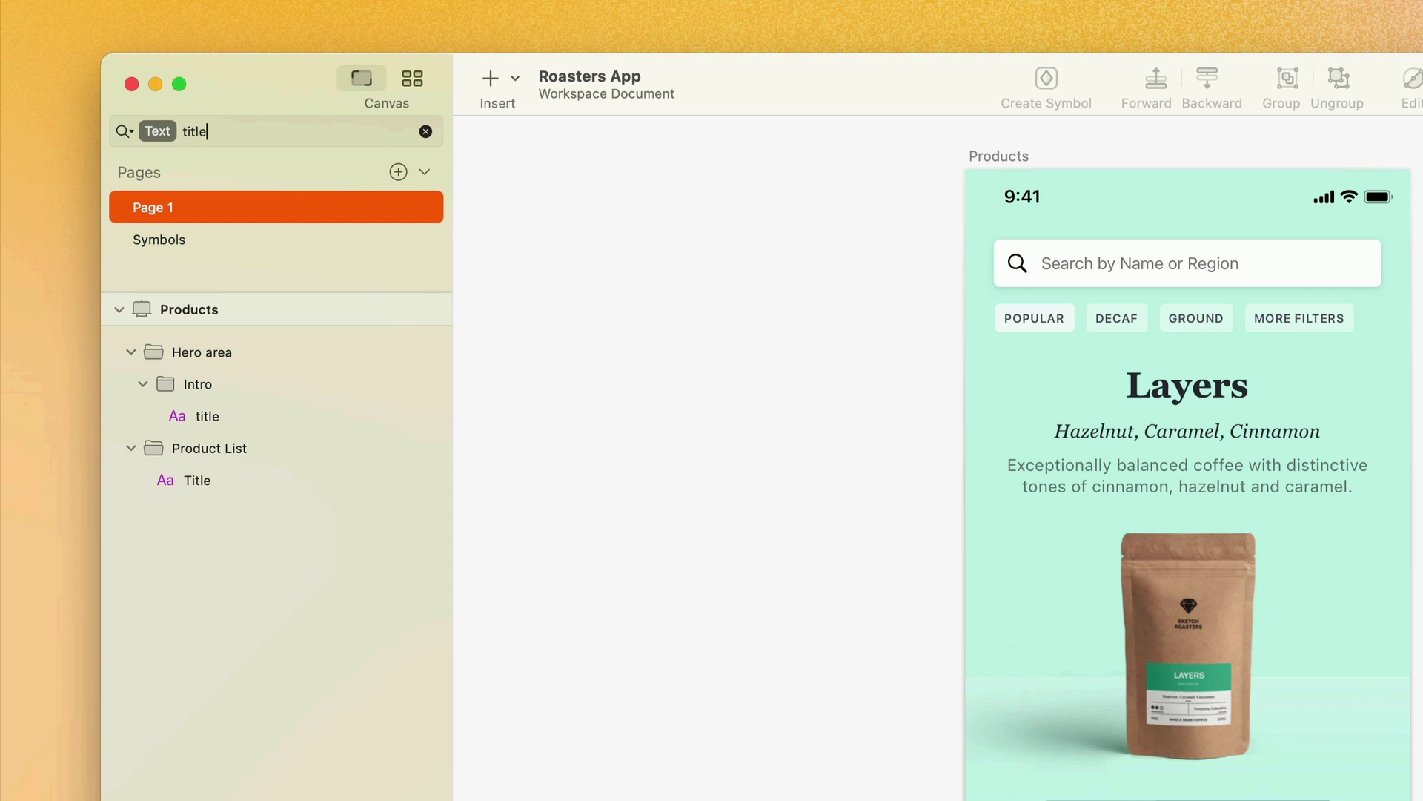
pyautogui.press('BackSpace')
pyautogui.press('BackSpace')
pyautogui.press('BackSpace')
pyautogui.press('BackSpace')
pyautogui.press('BackSpace')
pyautogui.press('BackSpace')
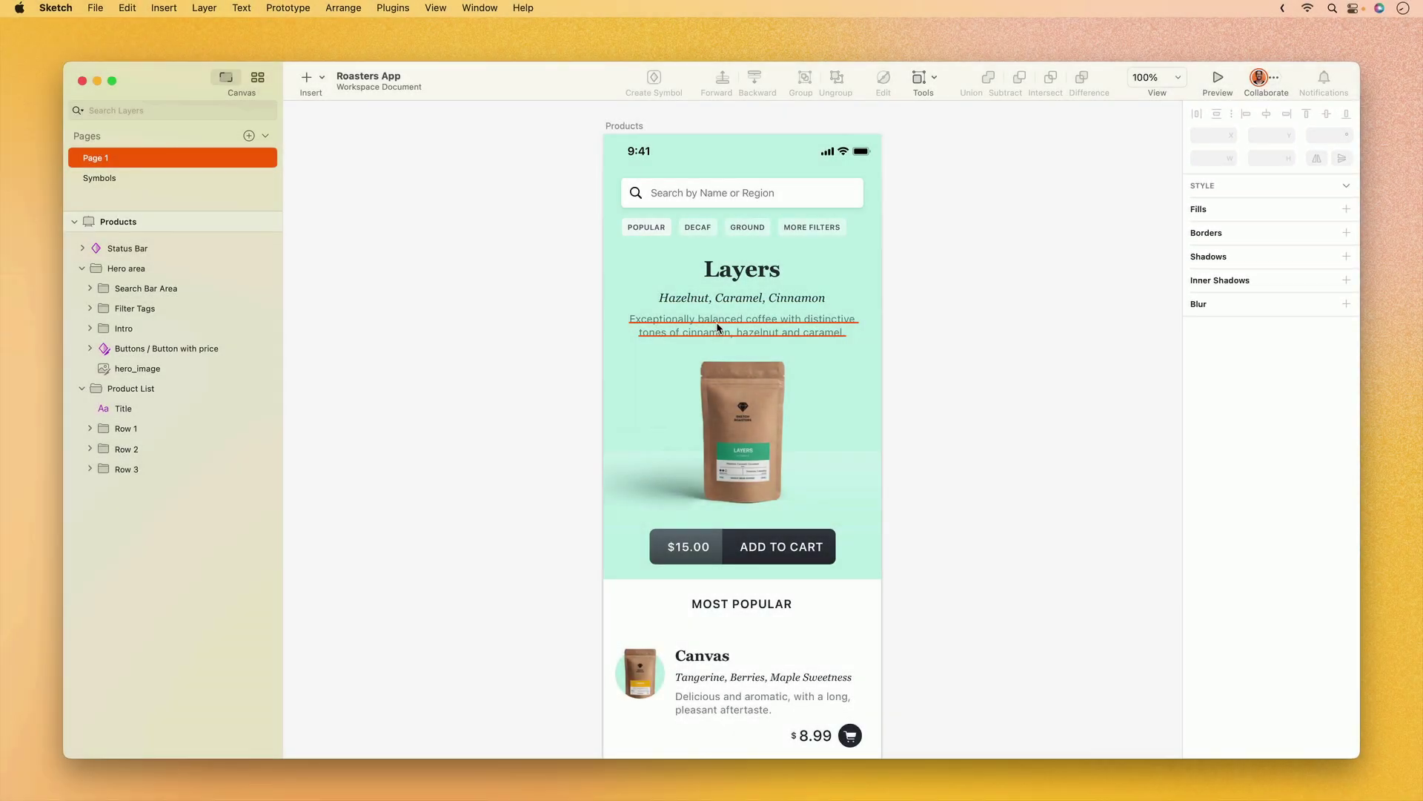
# Inspect the description text, then the search bar's #FFFFFF fill, radius 5 and three shadows.
pyautogui.click(718, 327)
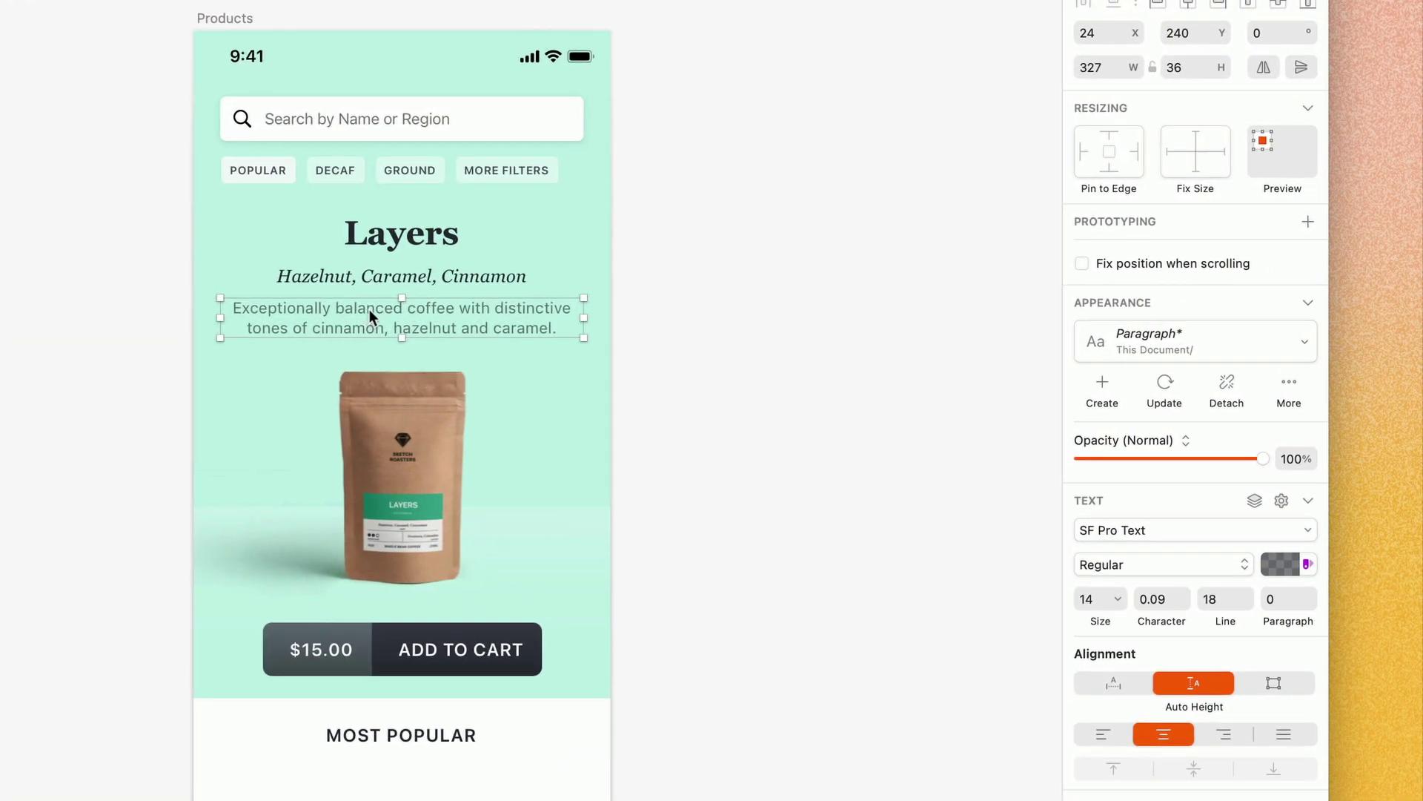
pyautogui.click(513, 139)
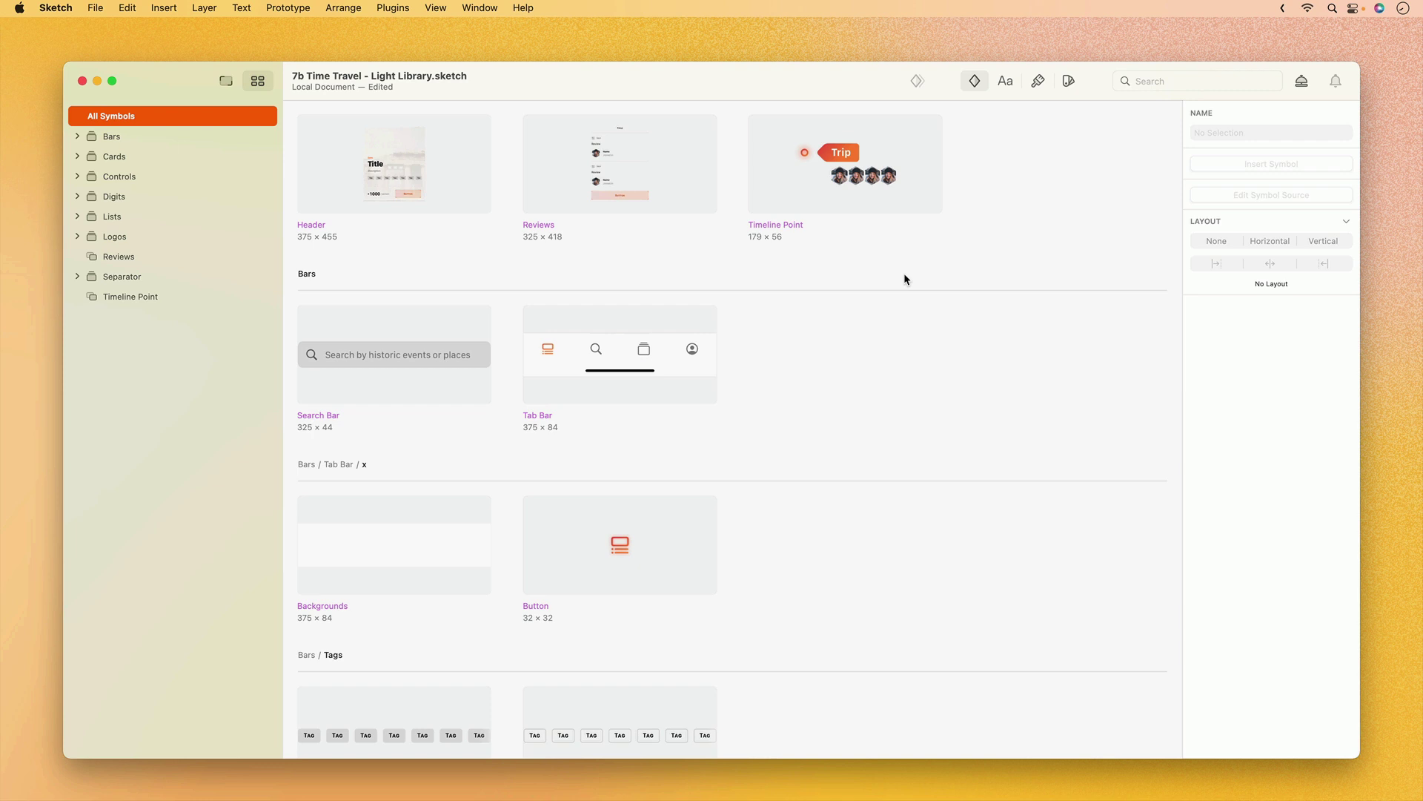
# Browse the library's Text Styles, then Layer Styles, then Color Variables.
pyautogui.click(1006, 83)
pyautogui.click(1038, 82)
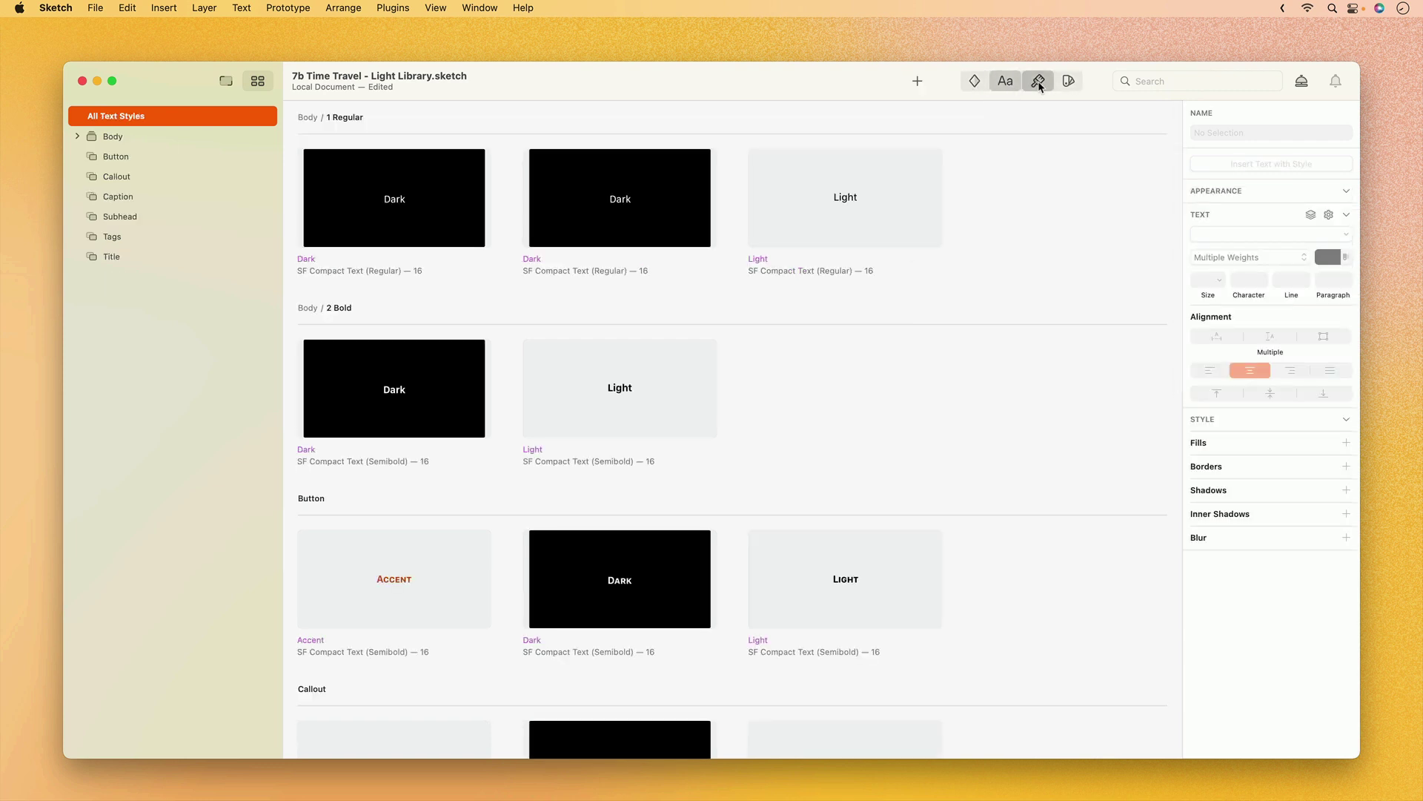
pyautogui.click(1067, 82)
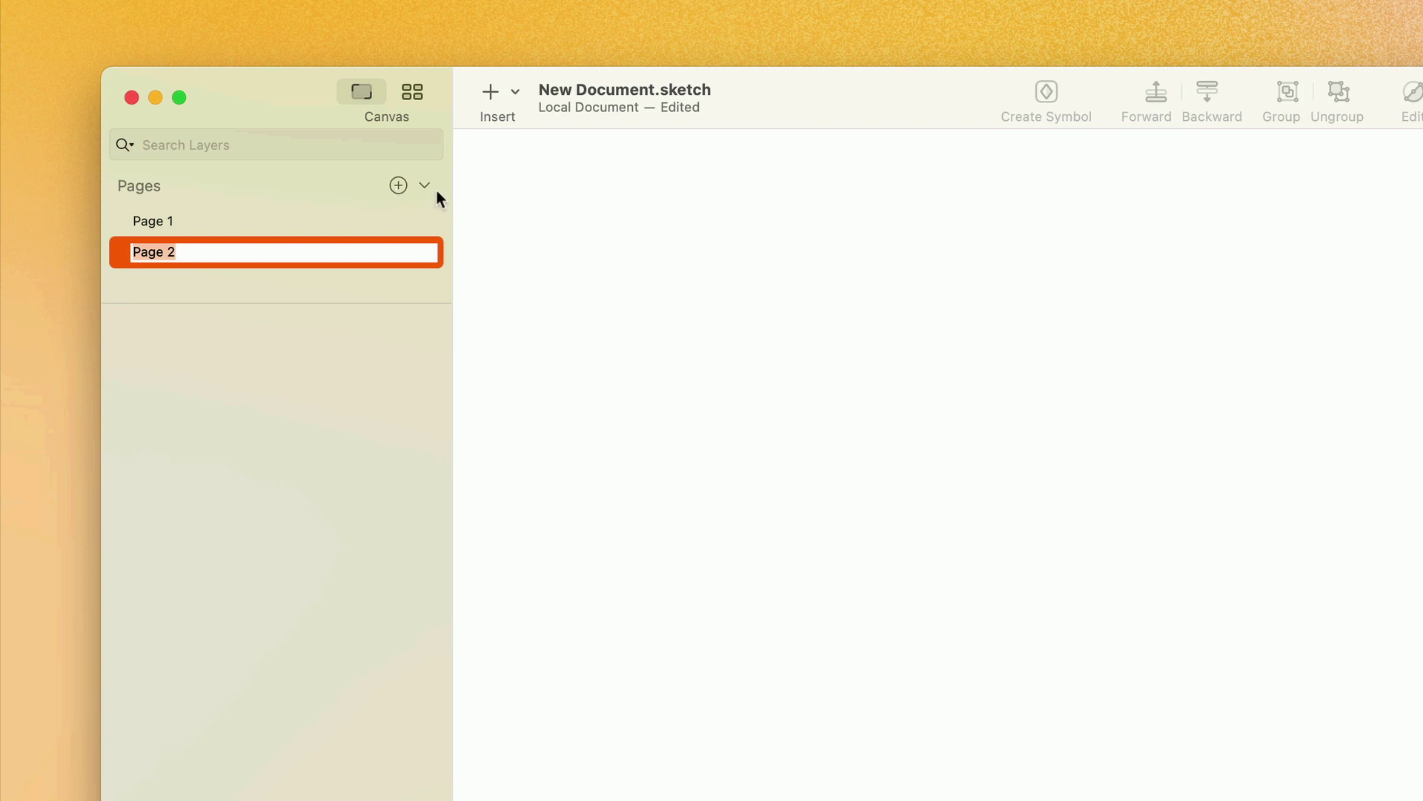
# Keep the new page named Page 2 and switch back to Page 1.
pyautogui.click(430, 187)
pyautogui.click(430, 187)
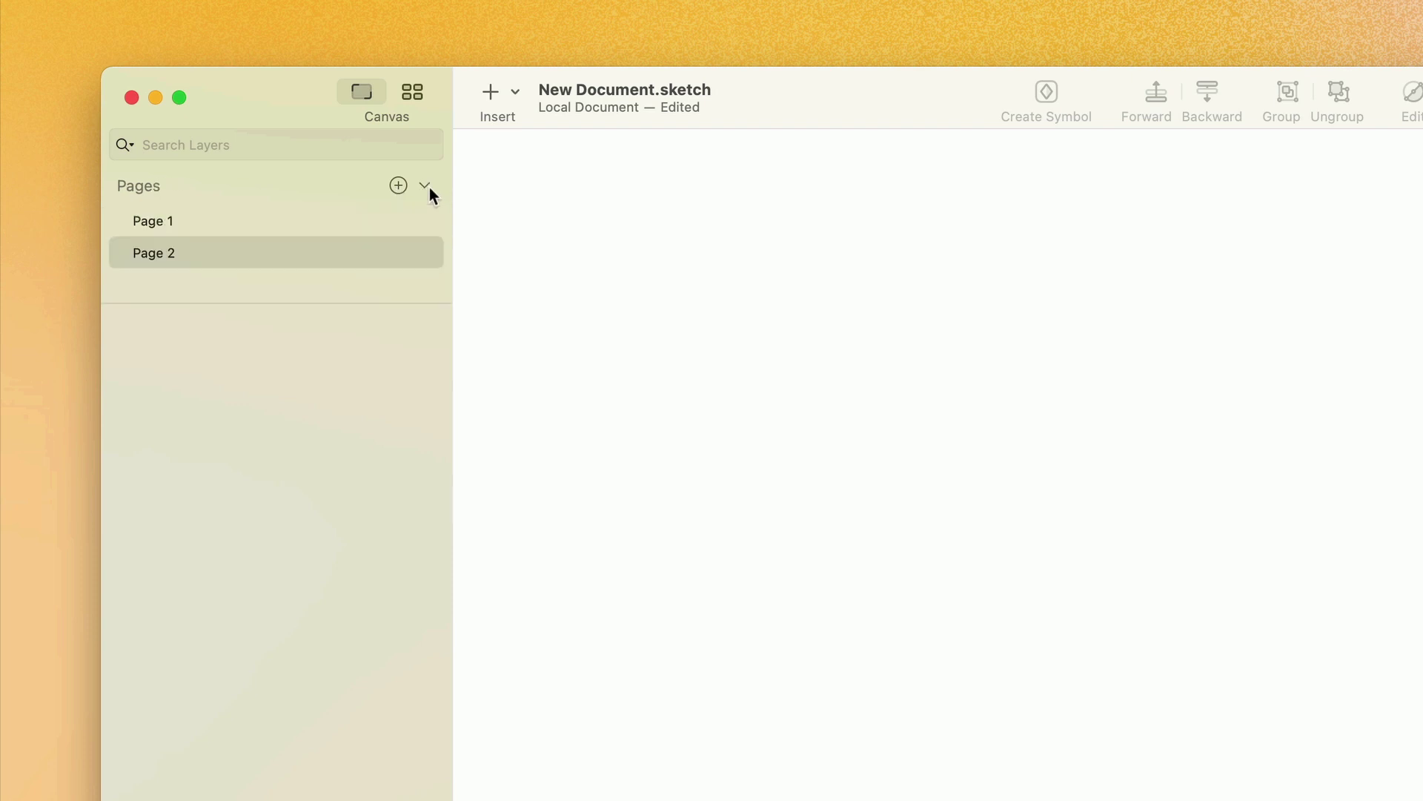
pyautogui.click(202, 217)
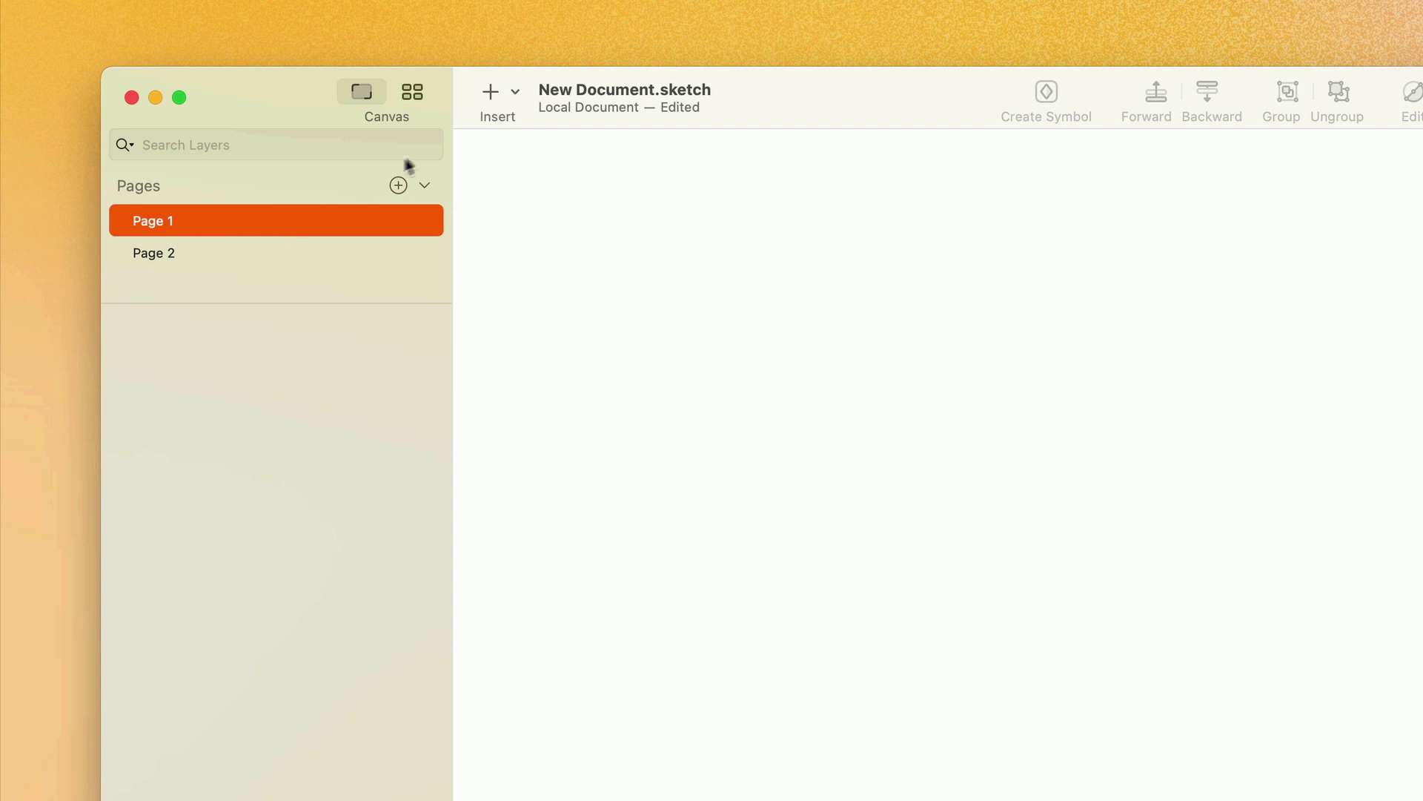
# Add a 390×844 artboard using the iPhone 13 Pro preset.
pyautogui.click(496, 90)
pyautogui.press('a')
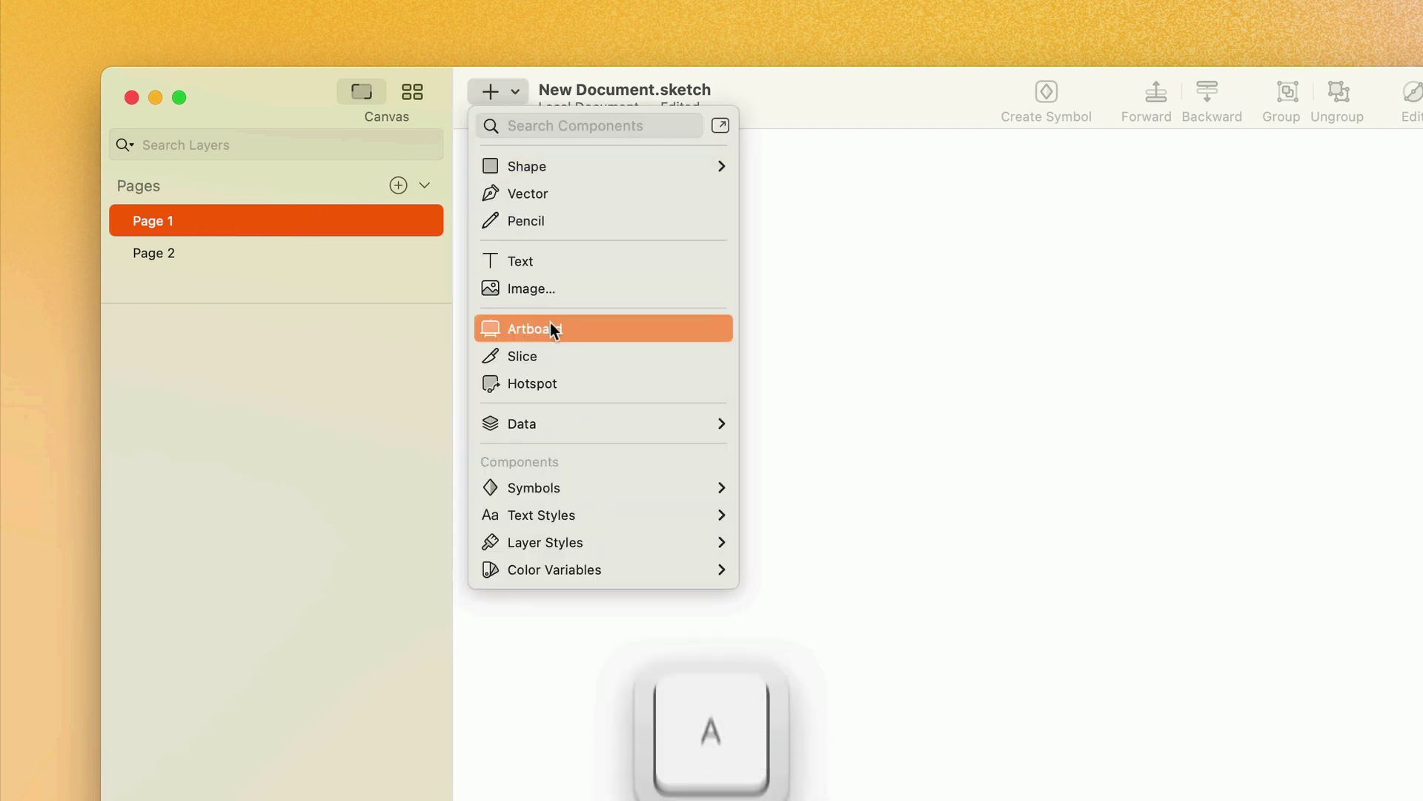
pyautogui.click(550, 321)
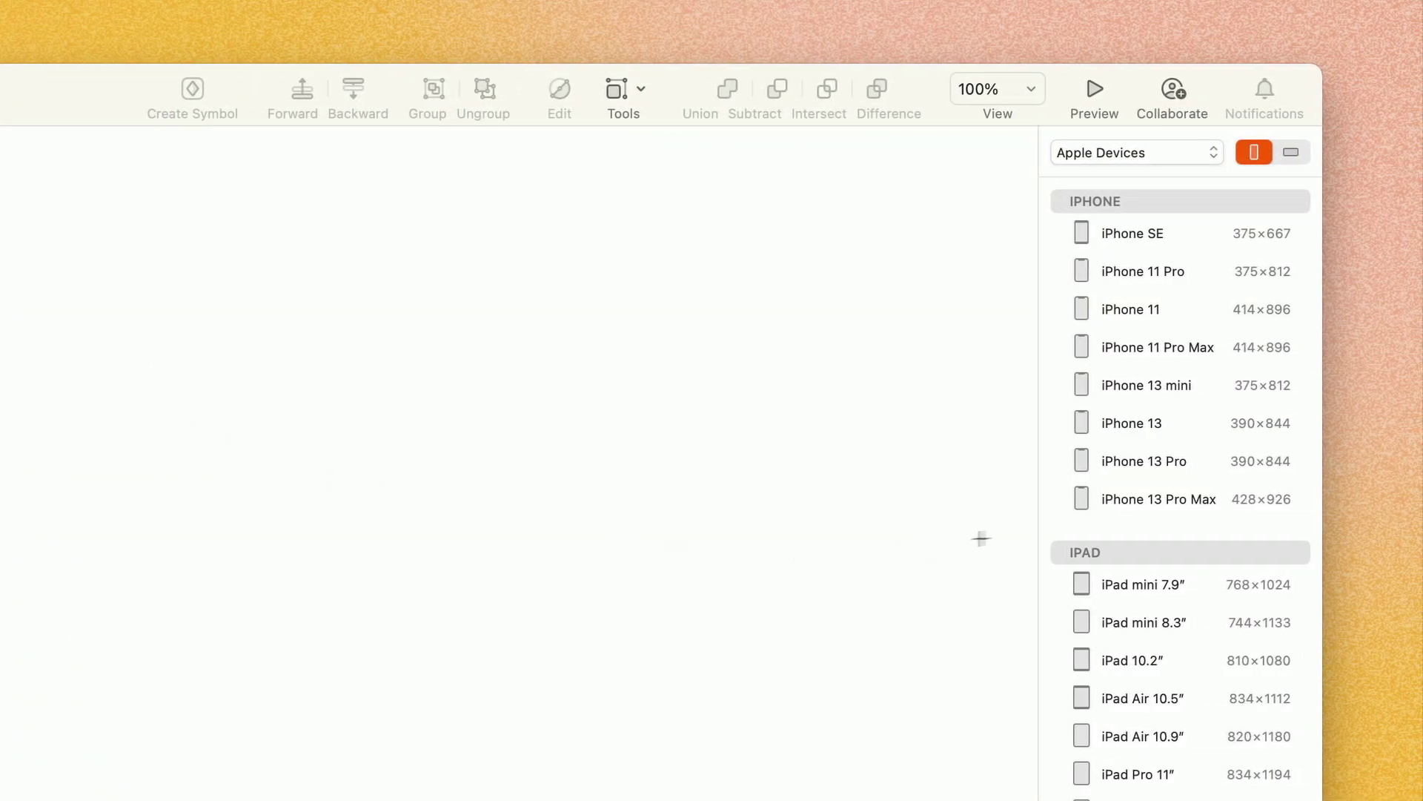
pyautogui.click(1132, 469)
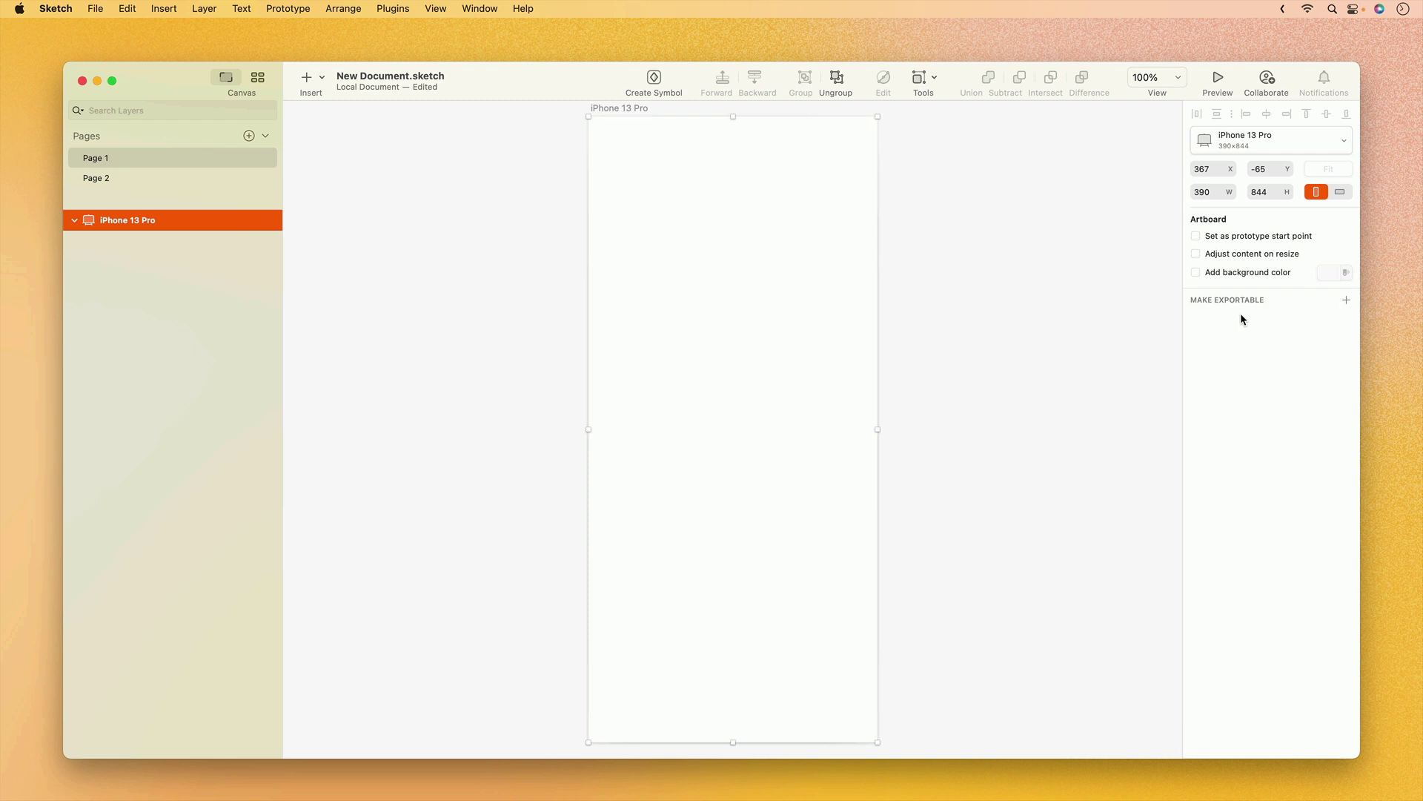
# Duplicate the iPhone 13 Pro artboard into a row of copies and pan across them.
pyautogui.press('super+d')
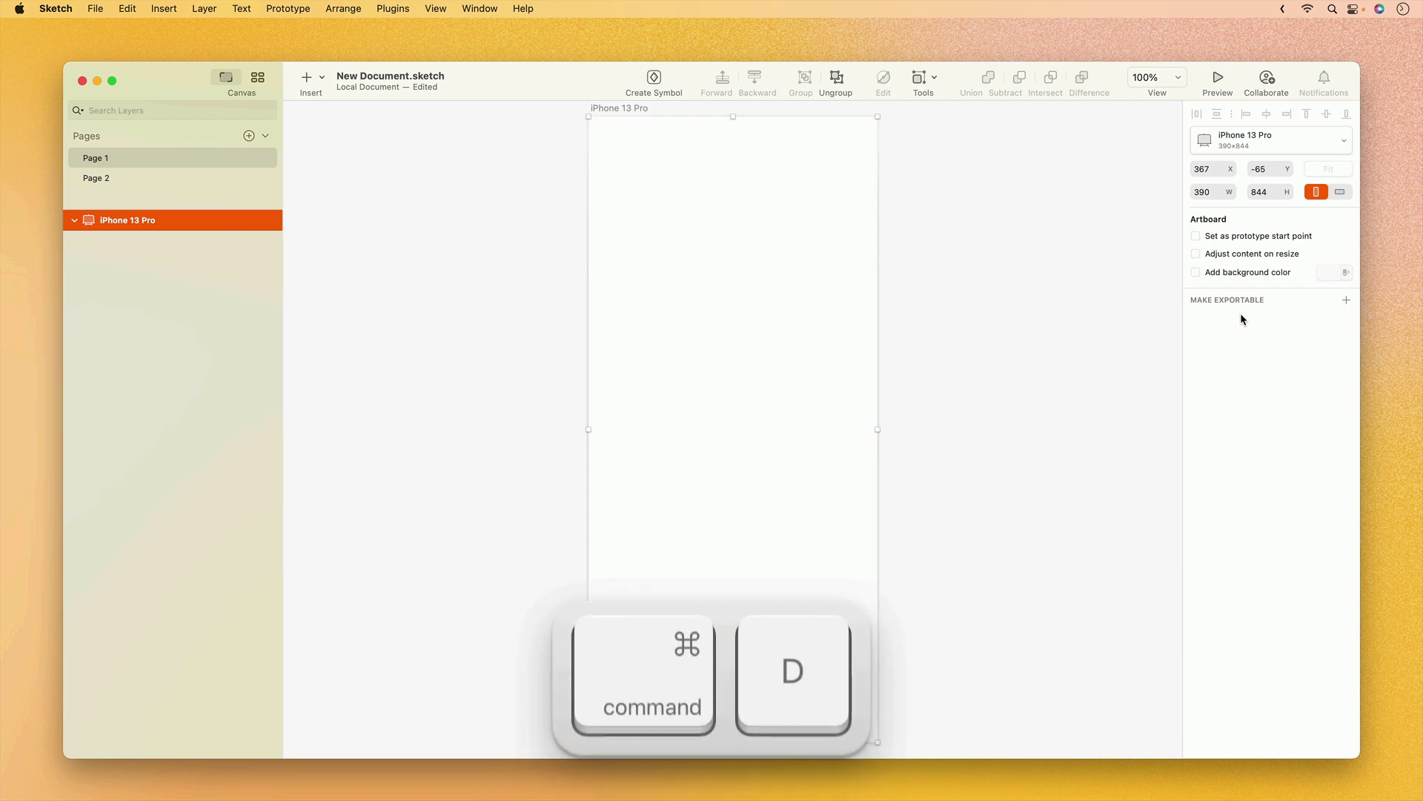
pyautogui.press('super+d')
pyautogui.press('super+d')
pyautogui.press('super+d')
pyautogui.press('super+d')
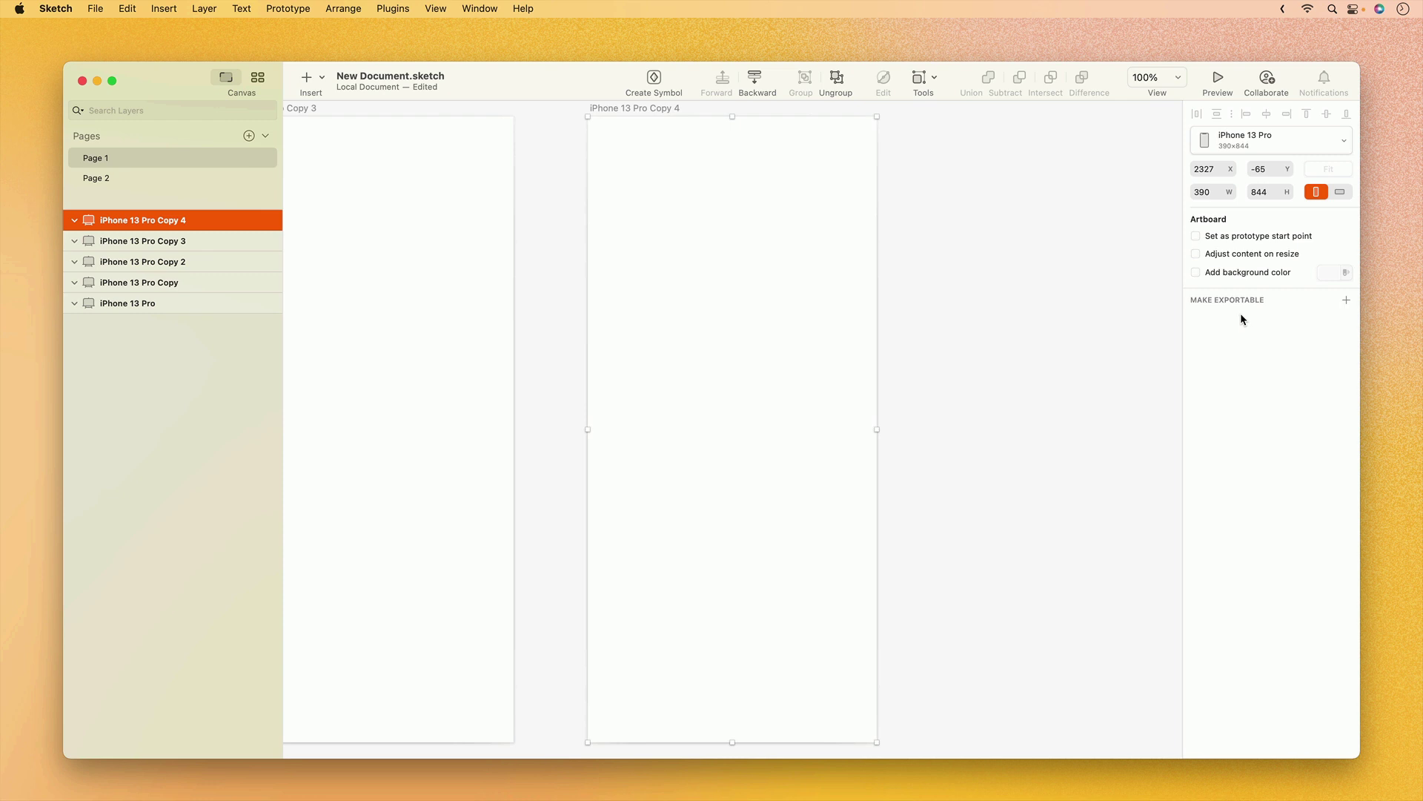
pyautogui.hscroll(-8, 971, 354)
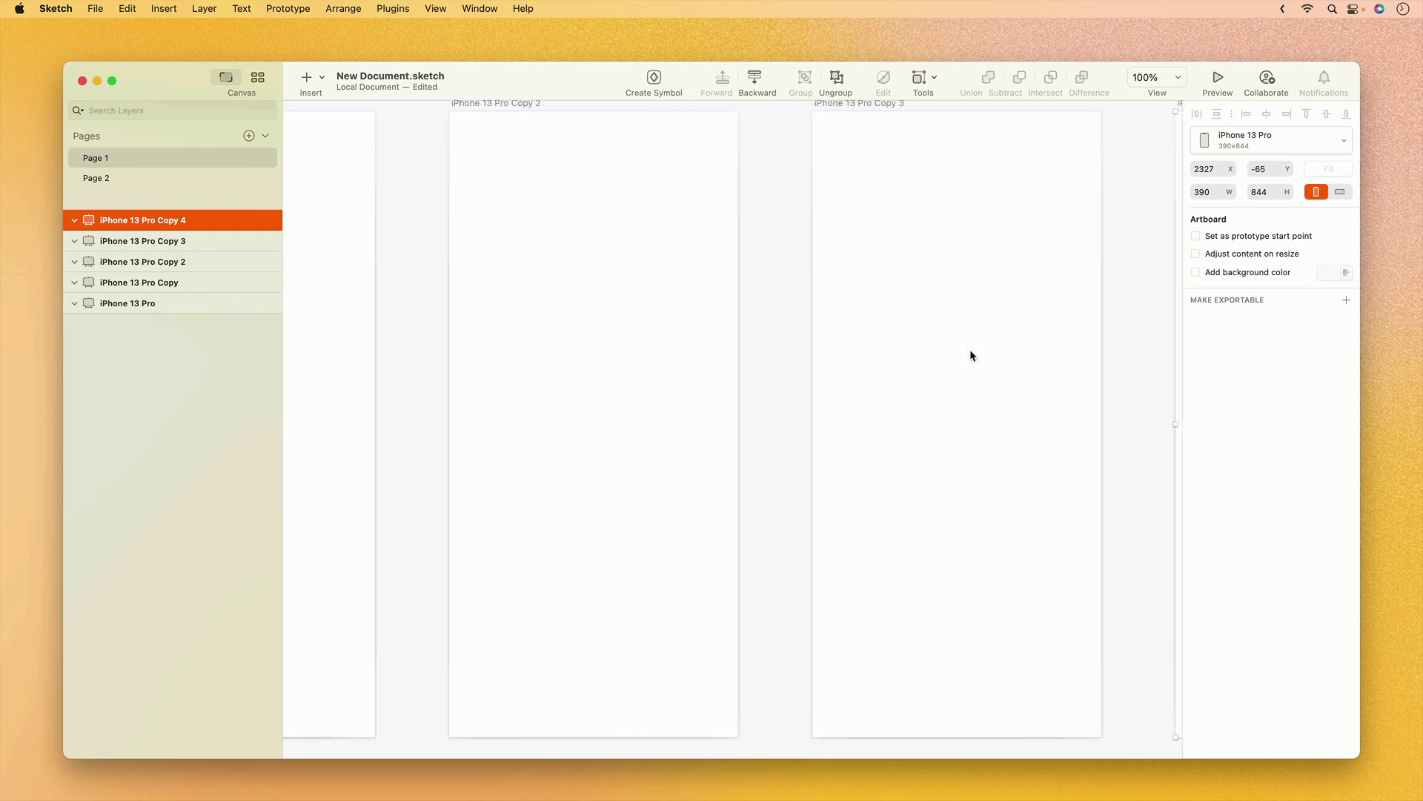
pyautogui.hscroll(-10, 971, 355)
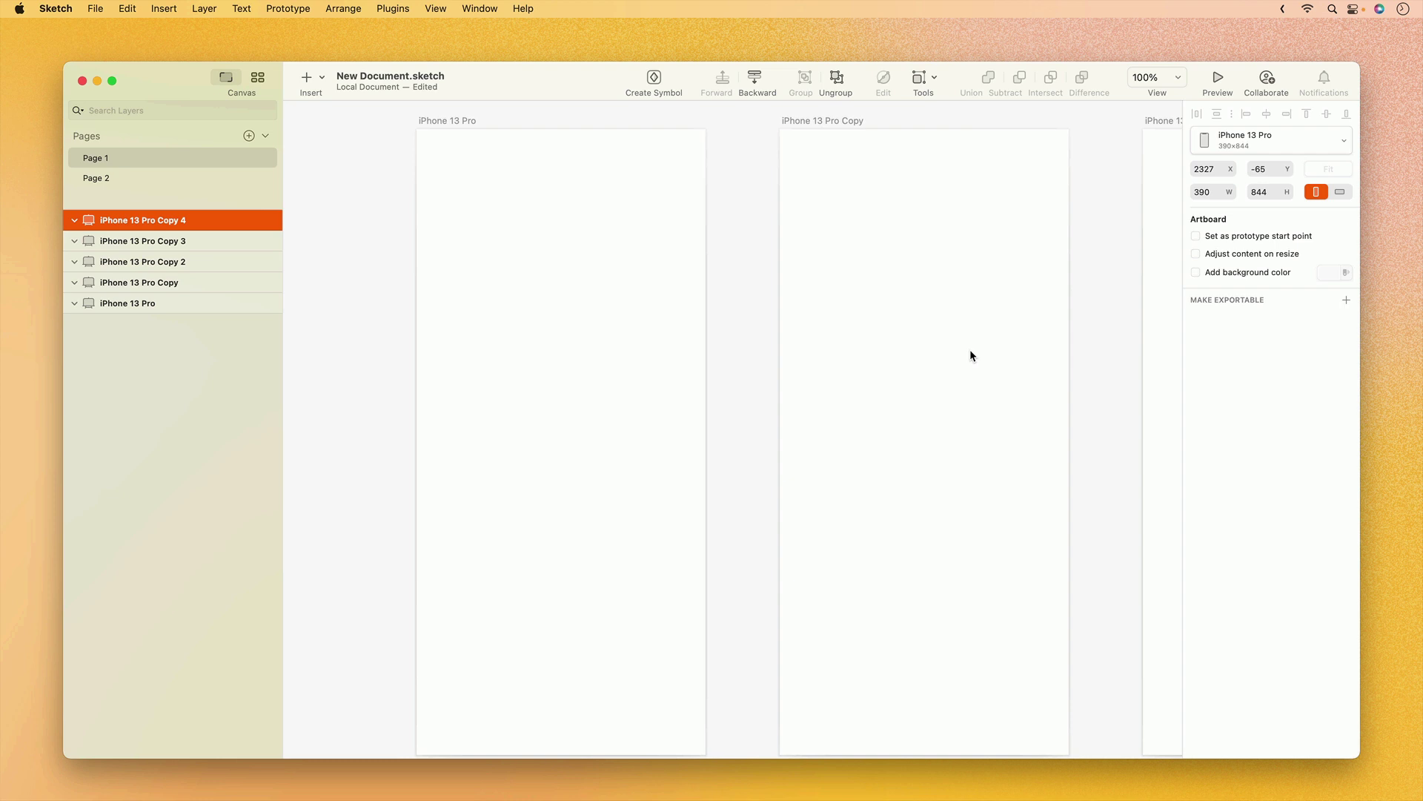
pyautogui.hscroll(-1, 970, 355)
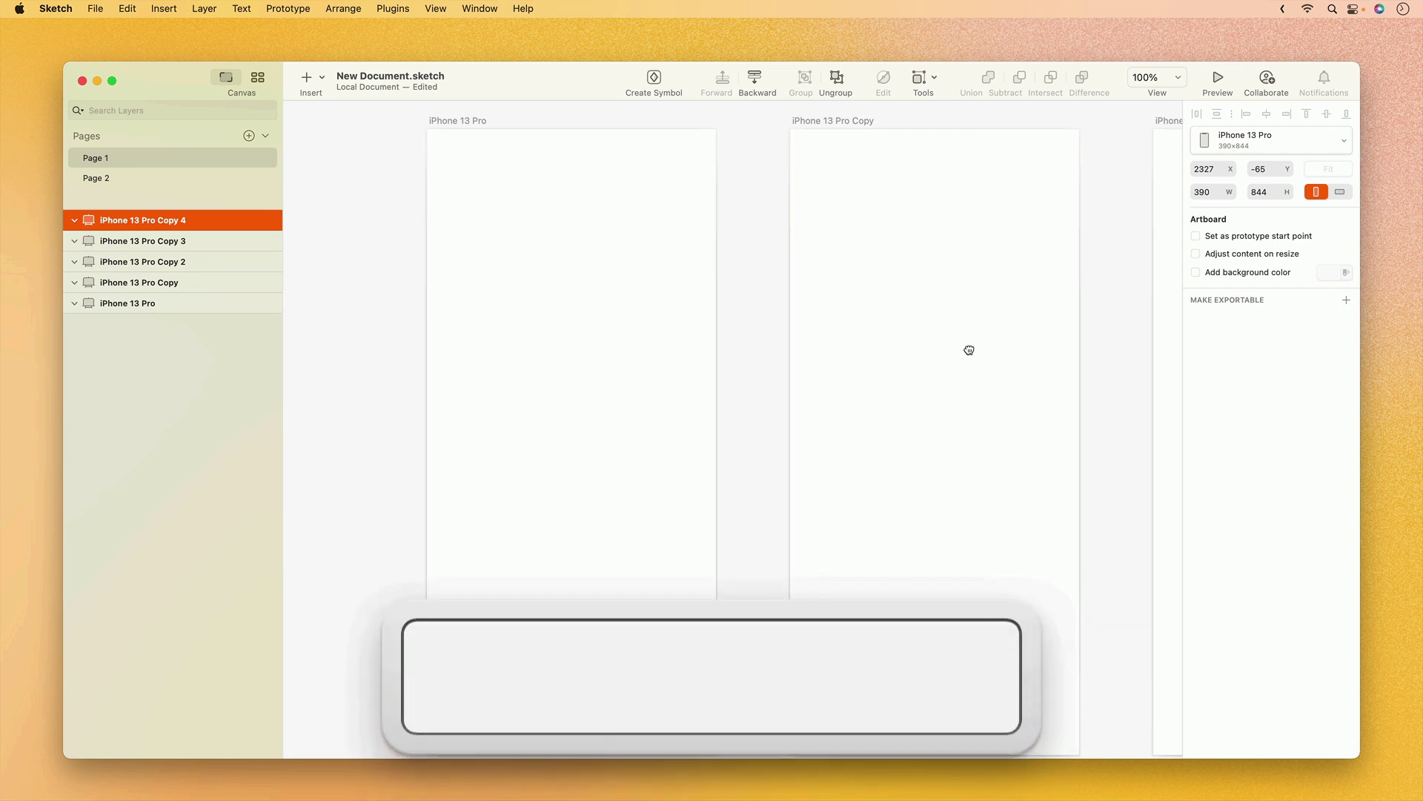
pyautogui.moveTo(968, 347); pyautogui.dragTo(909, 347)
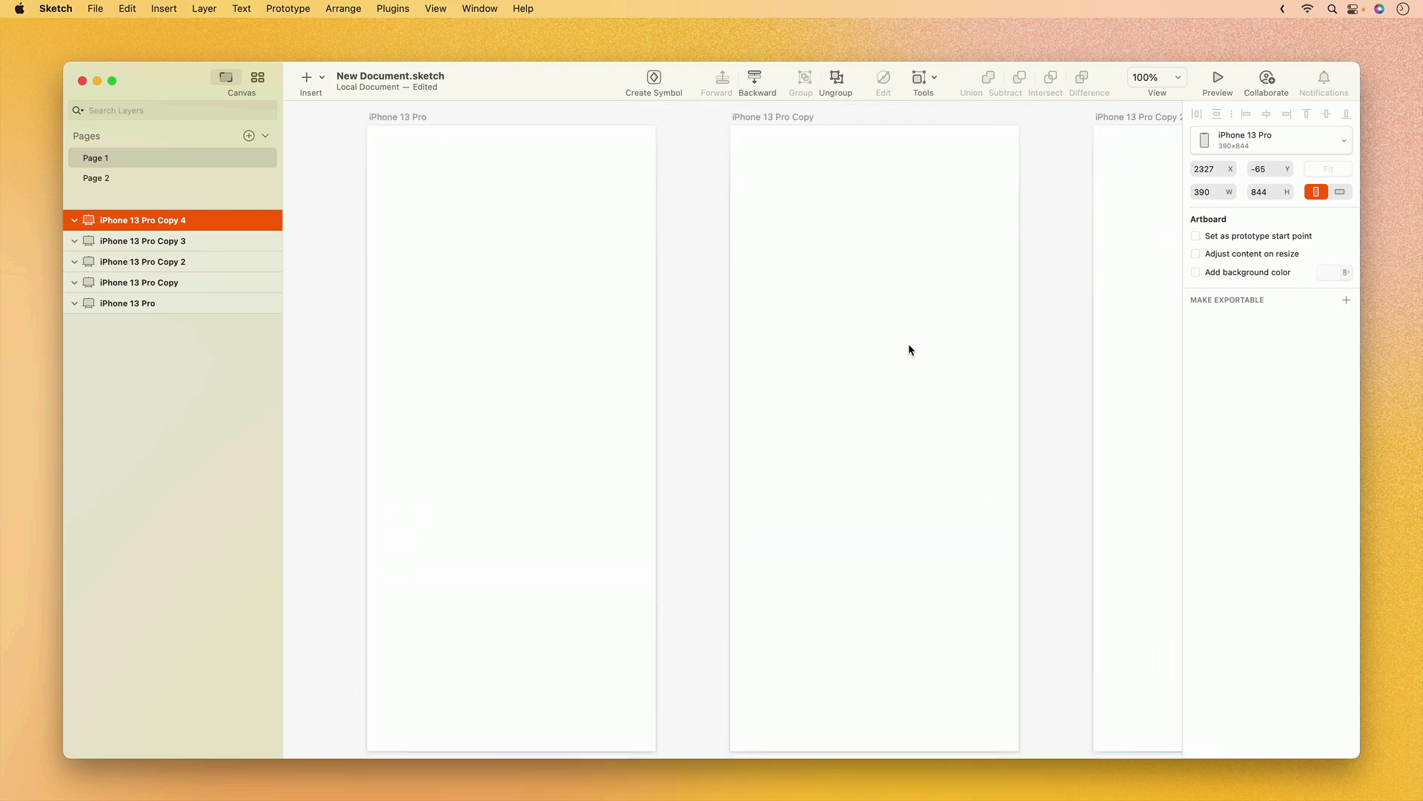
# Zoom the canvas in and out on the artboard row, settling at 92%.
pyautogui.scroll(5, 909, 344)
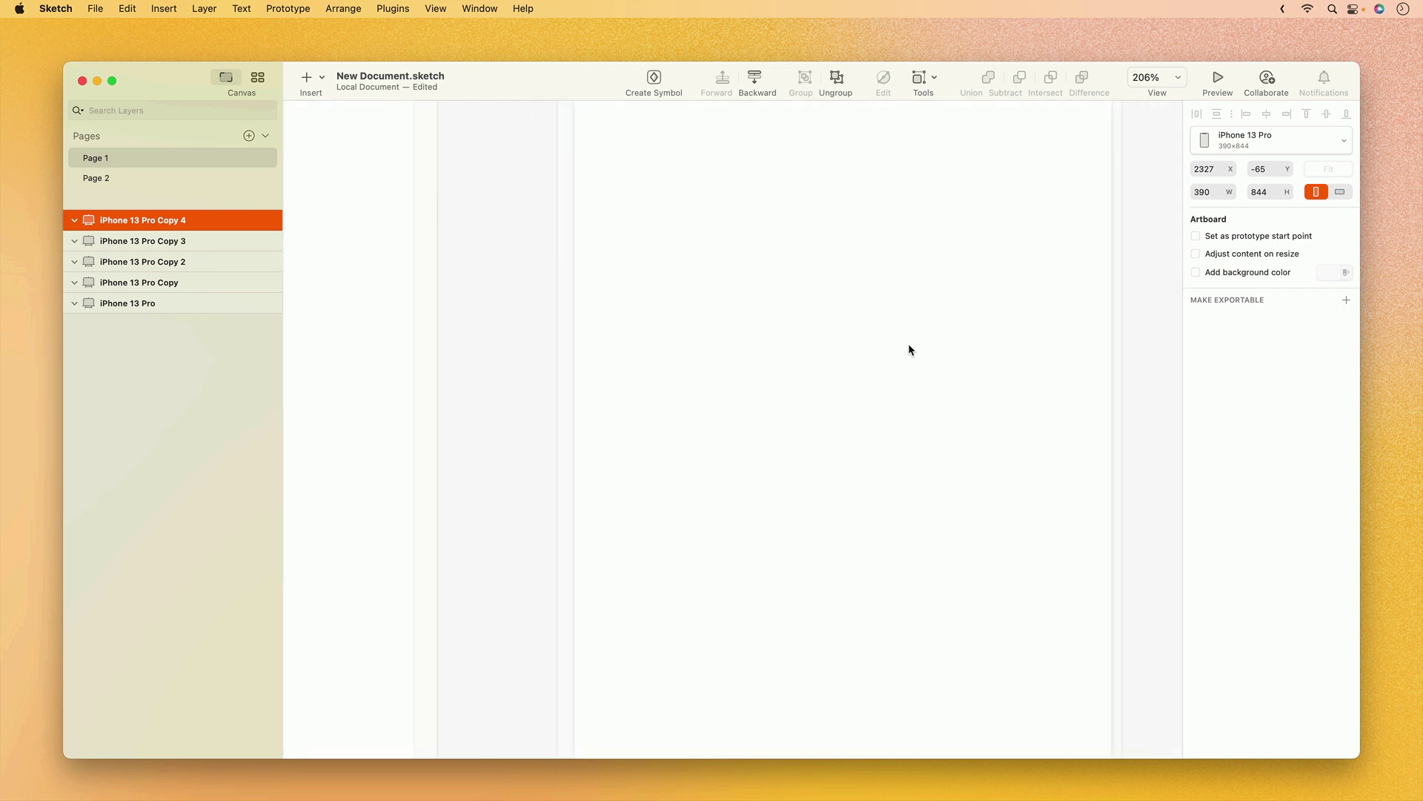
pyautogui.scroll(-1, 909, 344)
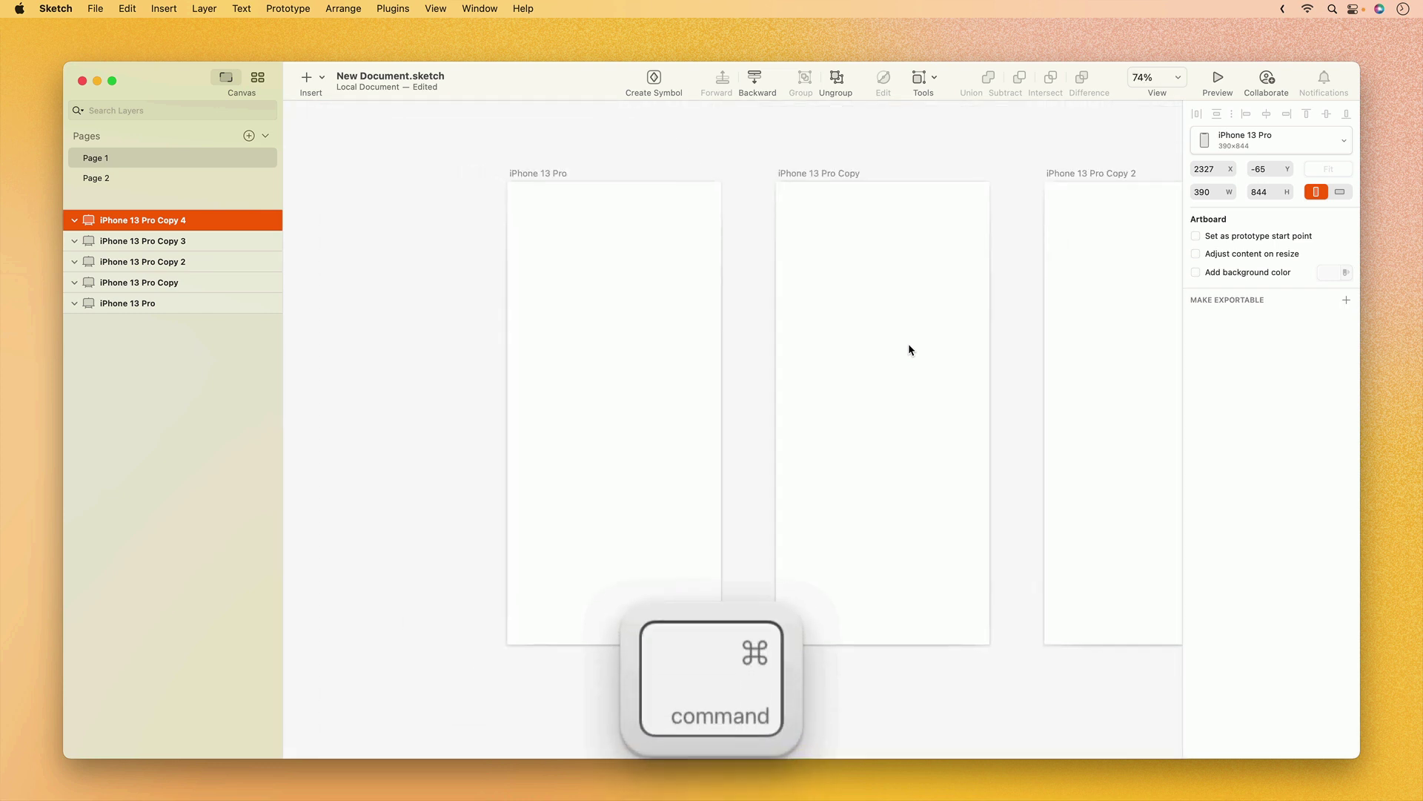
pyautogui.scroll(3, 908, 344)
pyautogui.scroll(-1, 909, 344)
pyautogui.scroll(2, 909, 344)
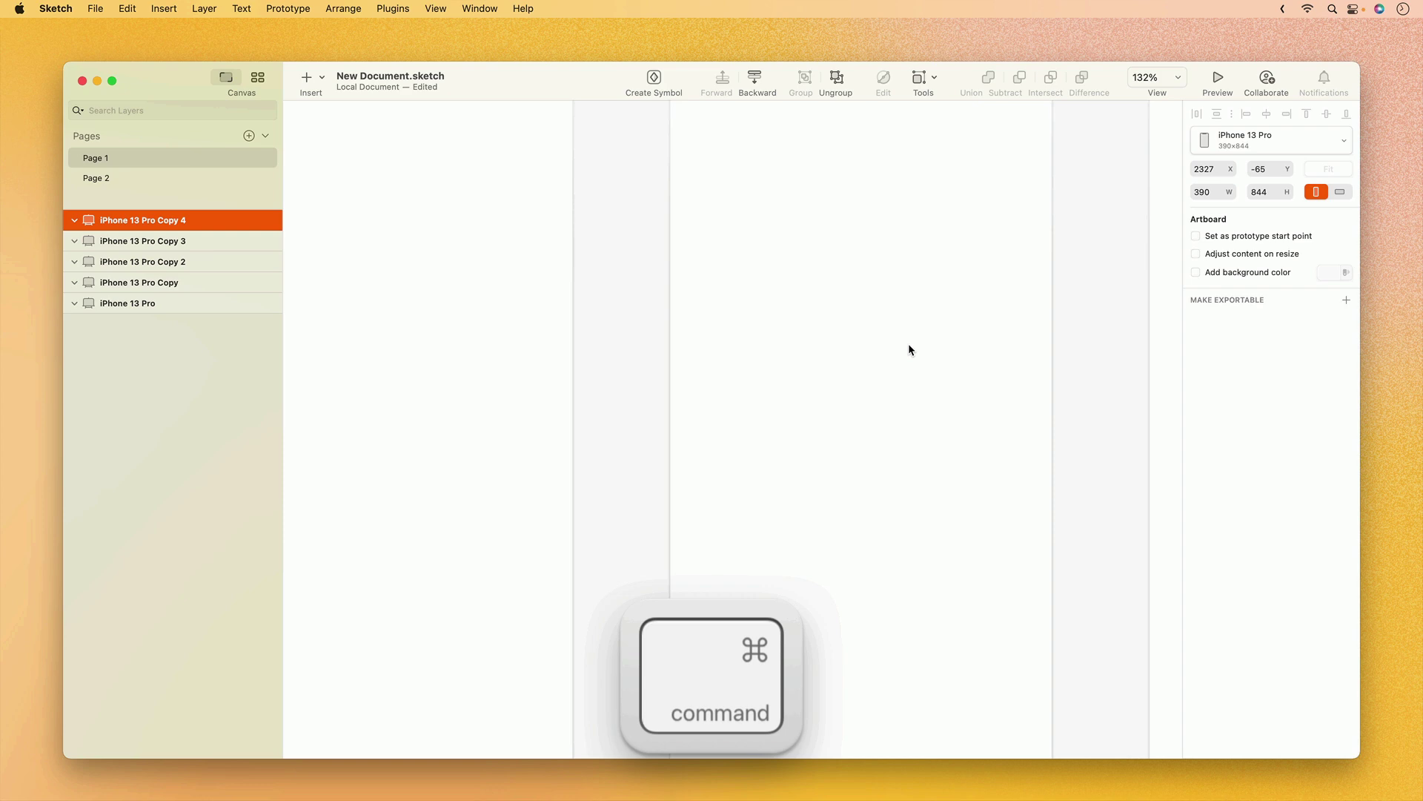
pyautogui.scroll(-2, 909, 344)
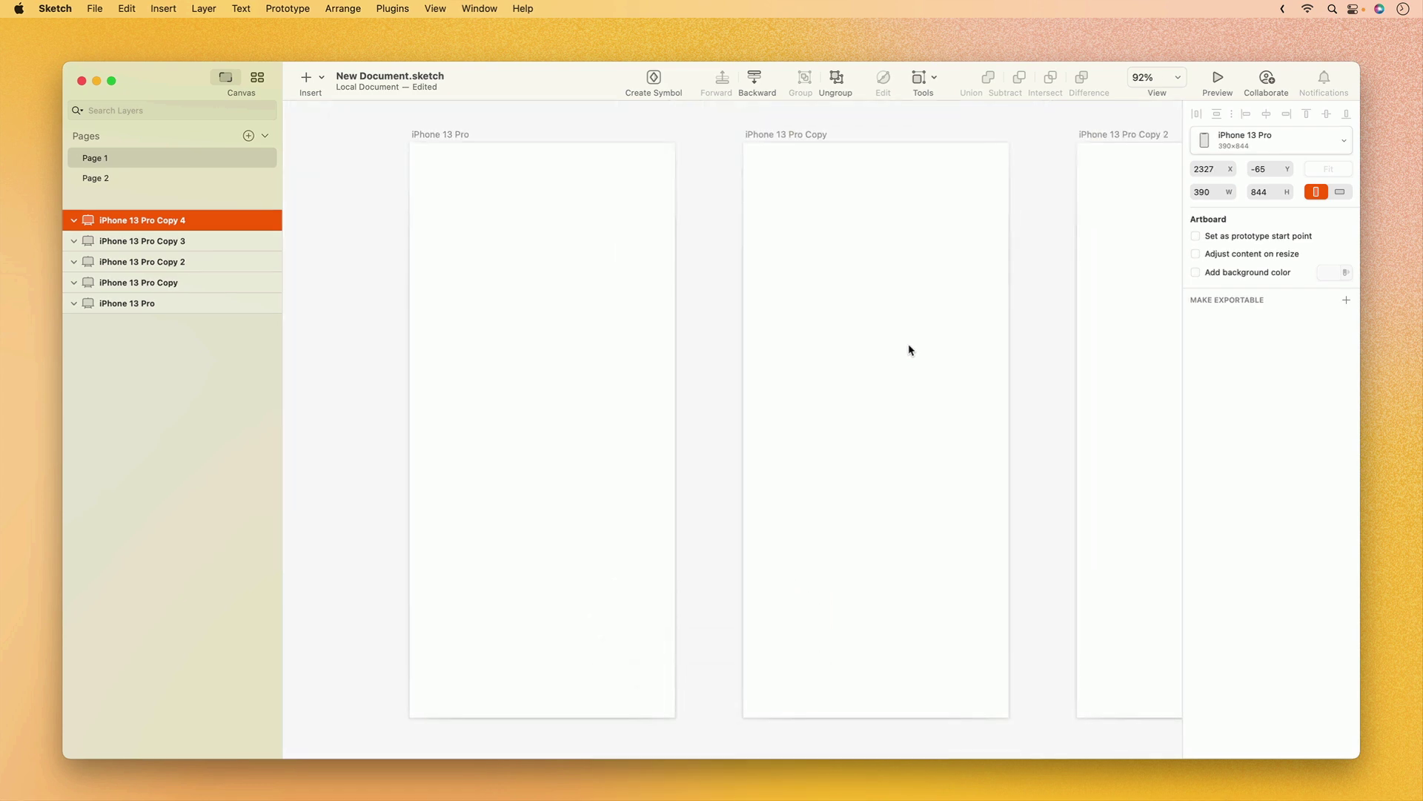
# Fit all five artboards in view, then zoom to frame the iPhone 13 Pro Copy 2 artboard.
pyautogui.click(1150, 81)
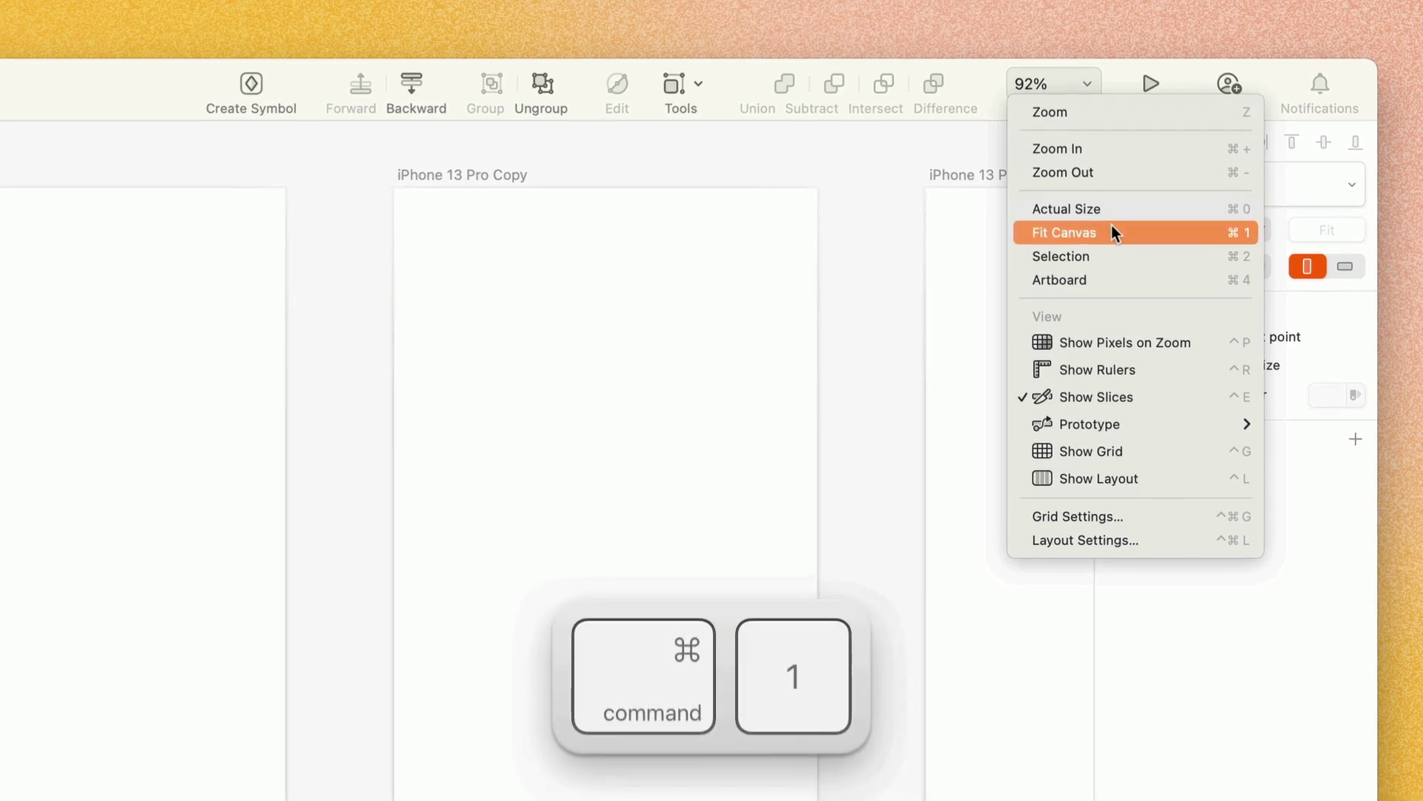
pyautogui.click(1110, 232)
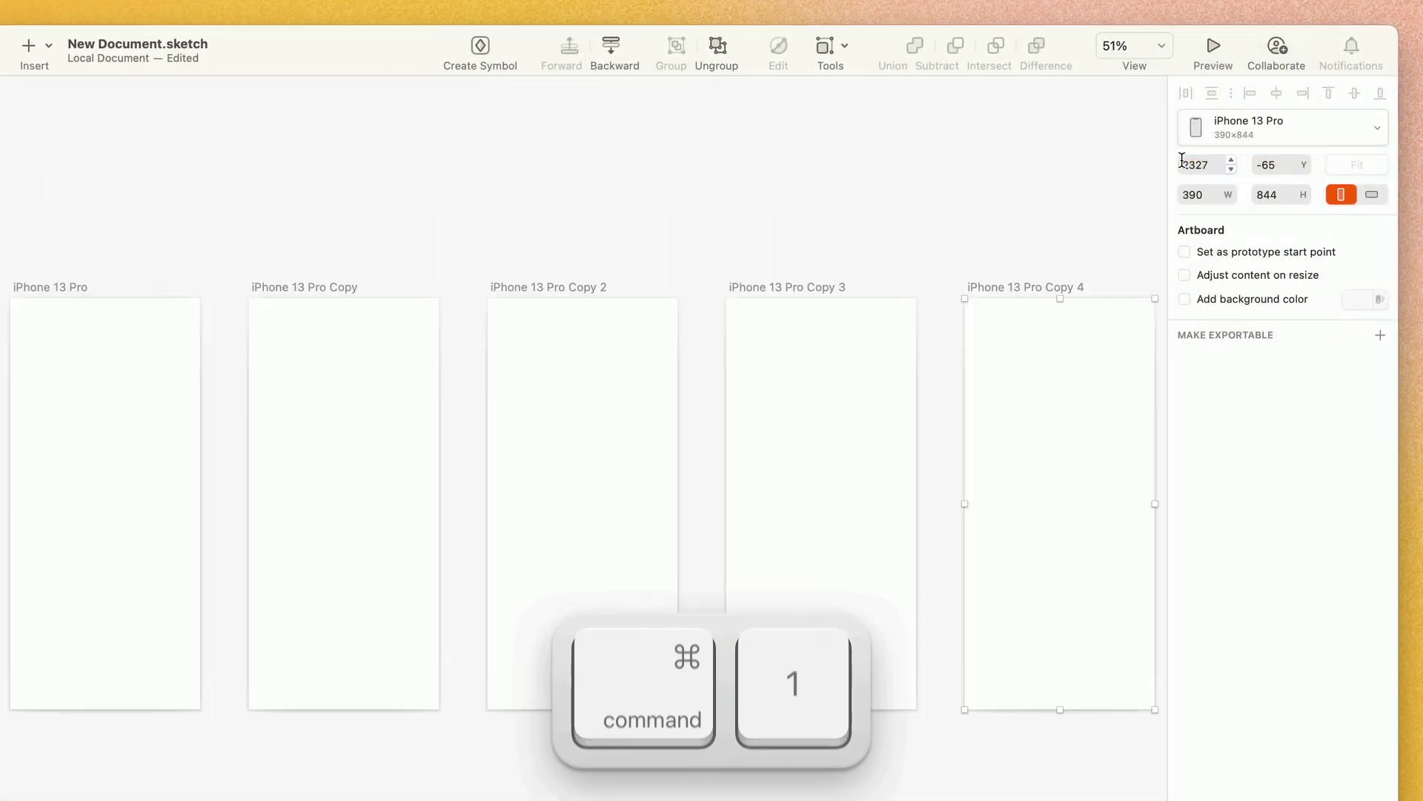
pyautogui.click(639, 409)
pyautogui.click(1145, 42)
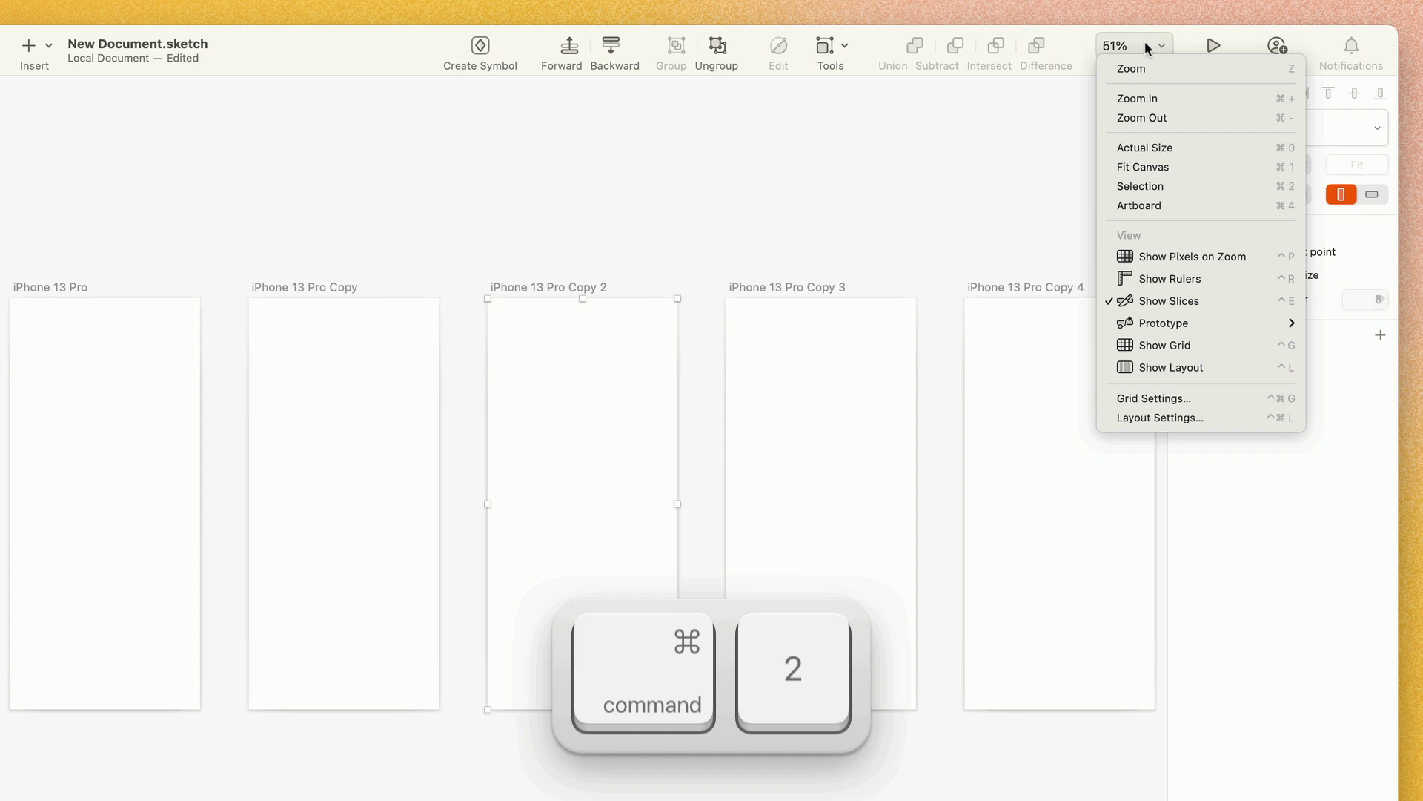
pyautogui.click(1162, 184)
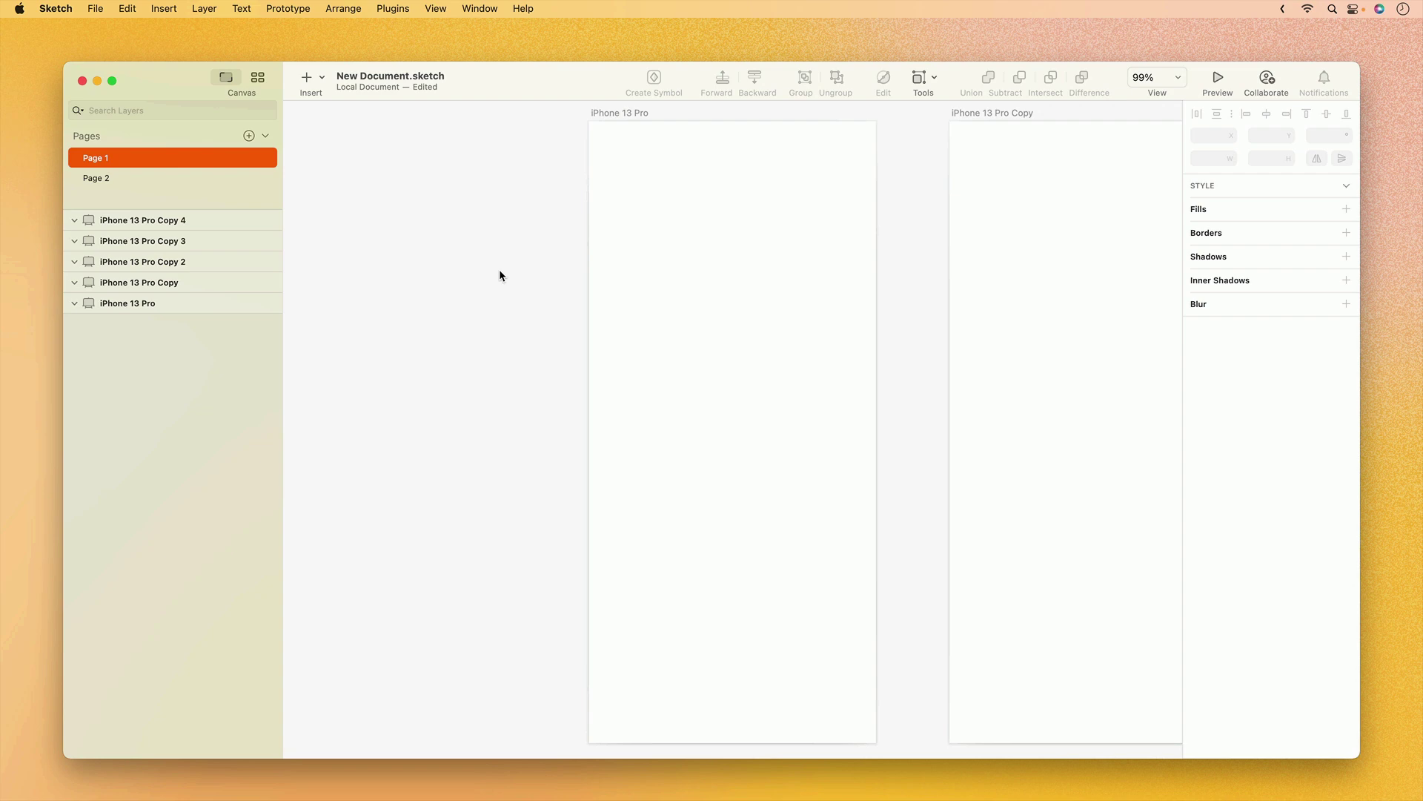
# Draw a wide top bar, then duplicate it into a row of three small boxes beneath.
pyautogui.click(308, 77)
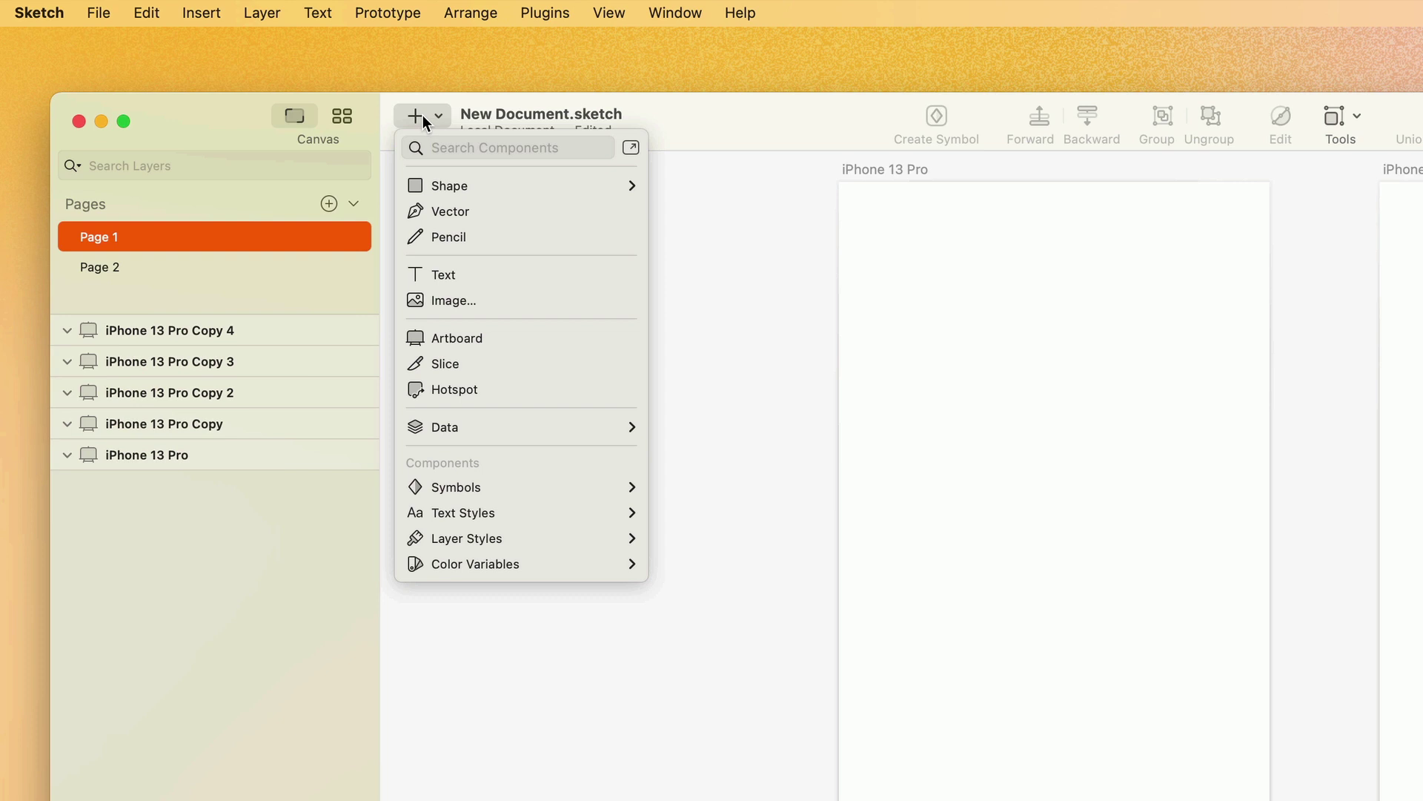
pyautogui.moveTo(464, 189)
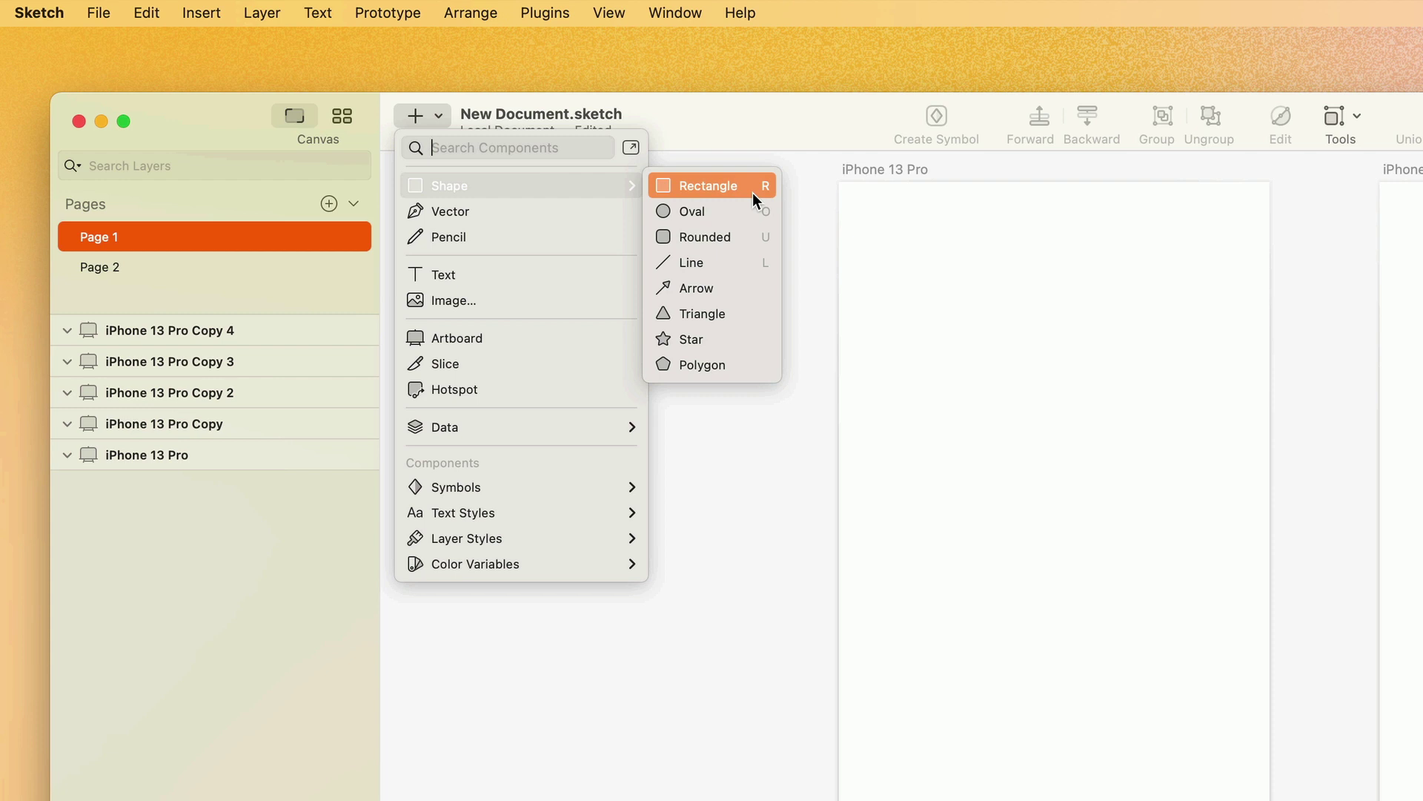
pyautogui.press('r')
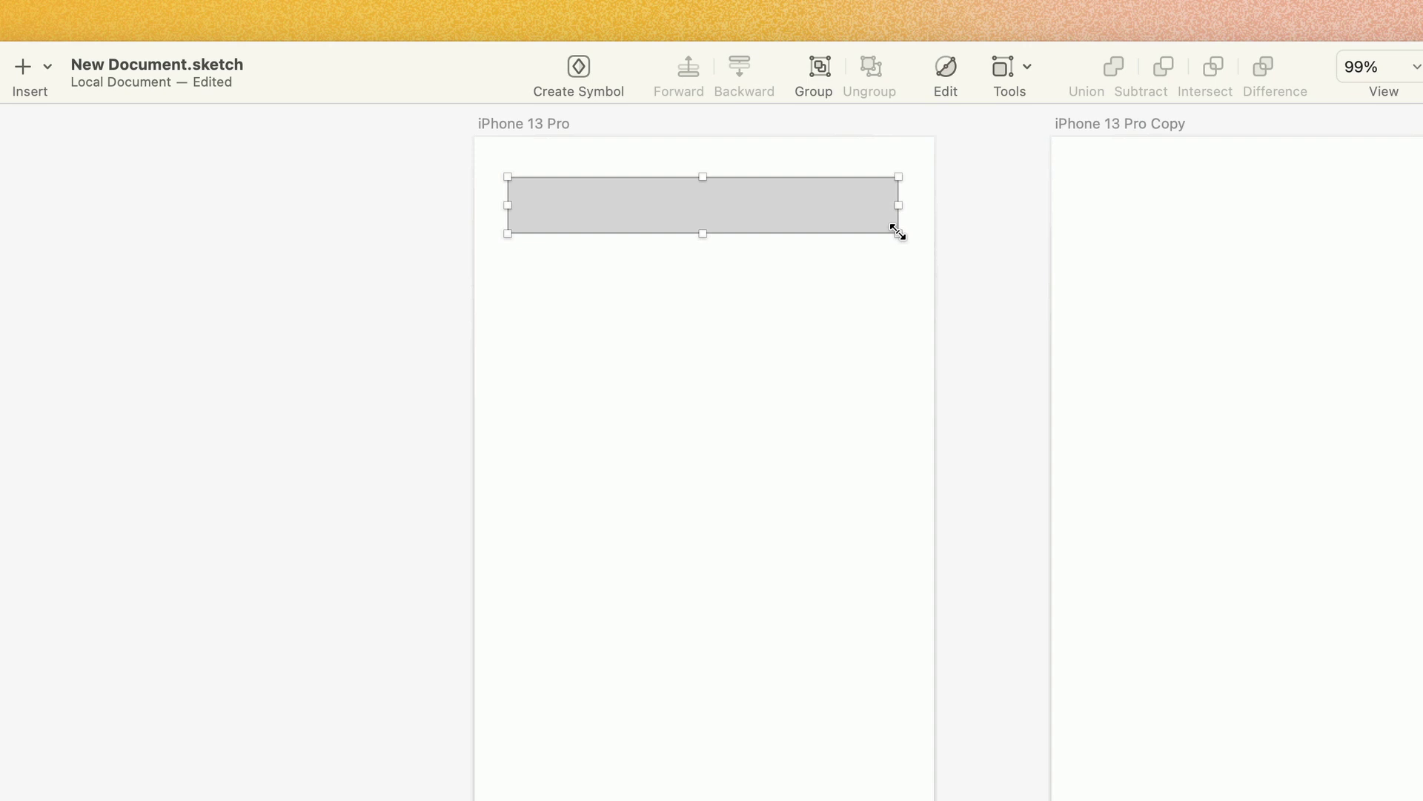
pyautogui.keyDown('alt'); pyautogui.moveTo(802, 204); pyautogui.dragTo(802, 280); pyautogui.keyUp('alt')
pyautogui.moveTo(899, 278); pyautogui.dragTo(677, 260)
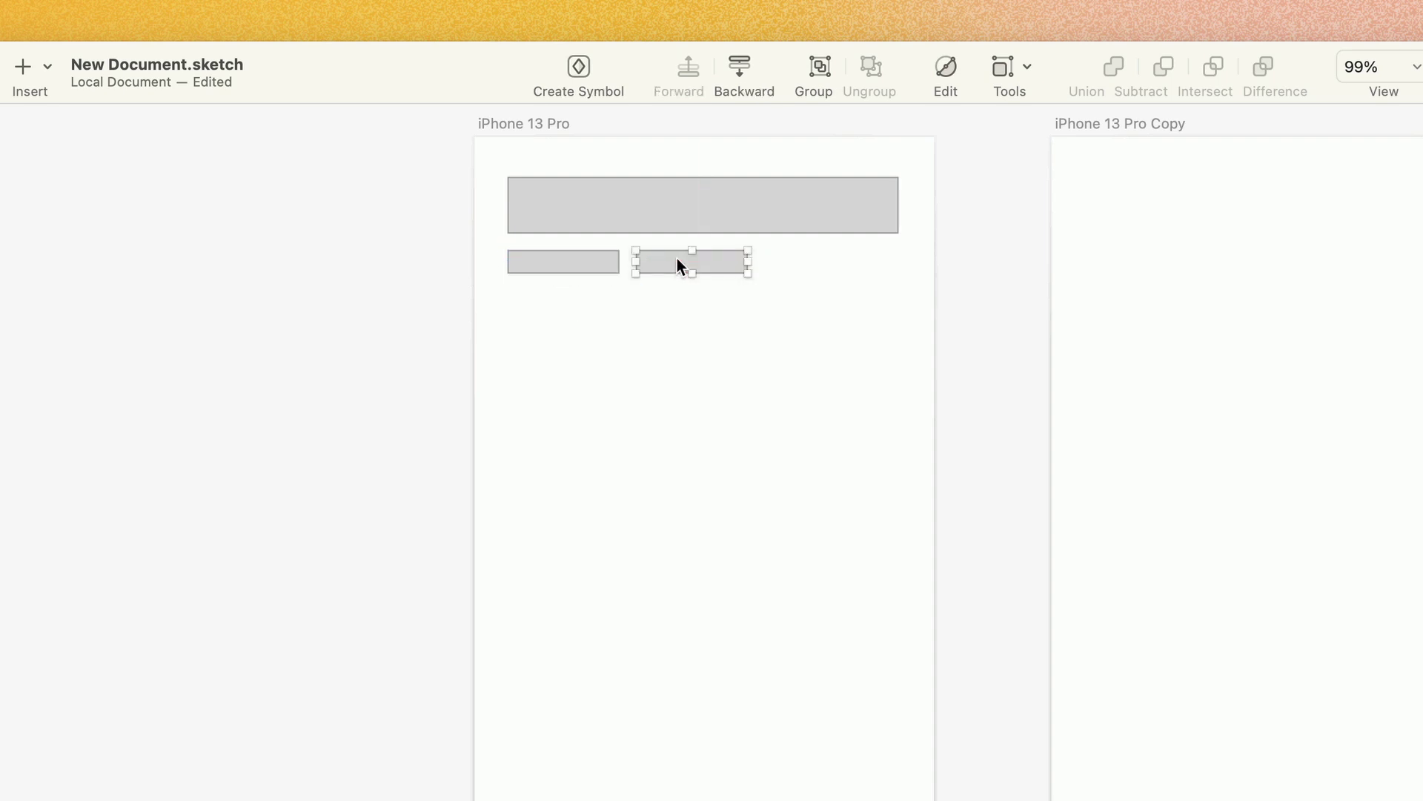
pyautogui.press('super+d')
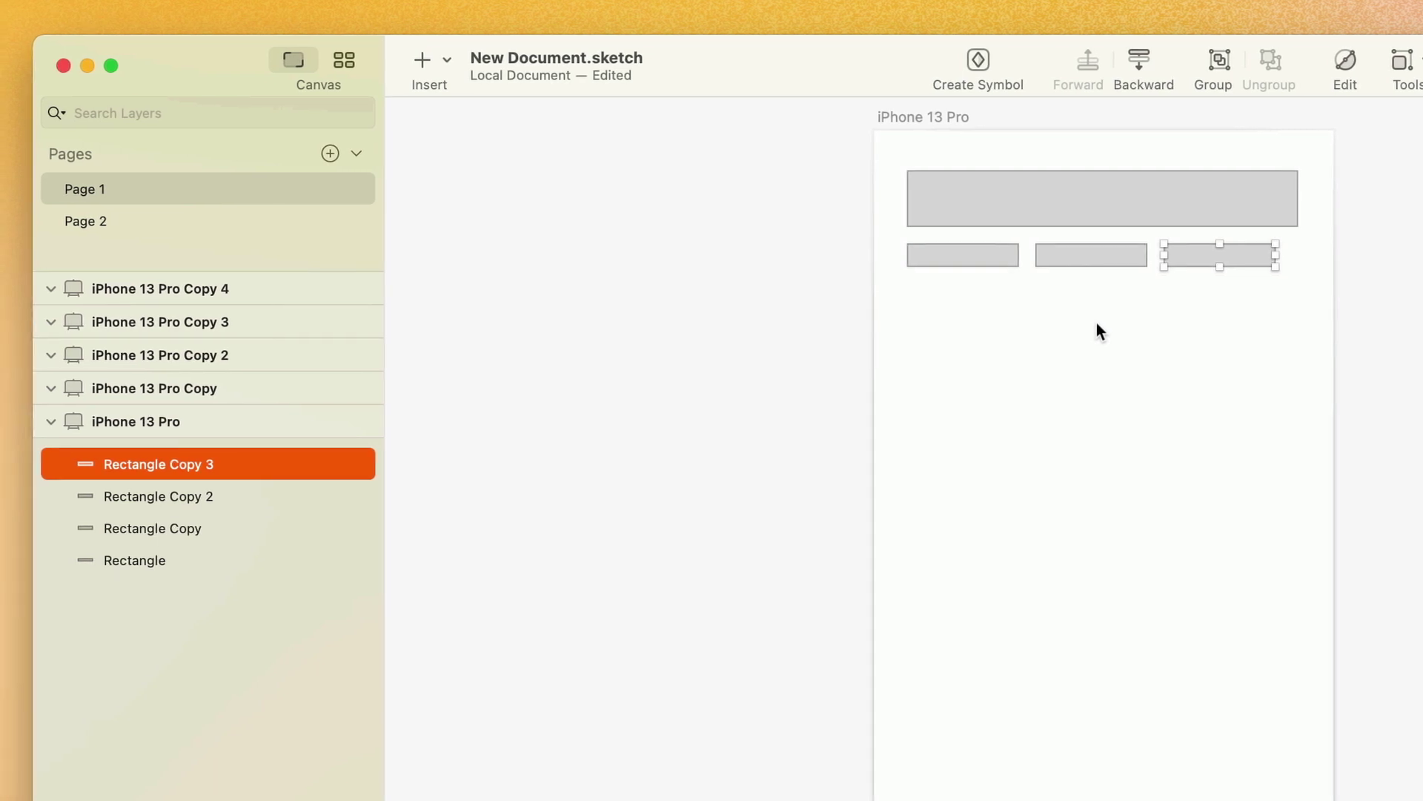
pyautogui.click(1097, 322)
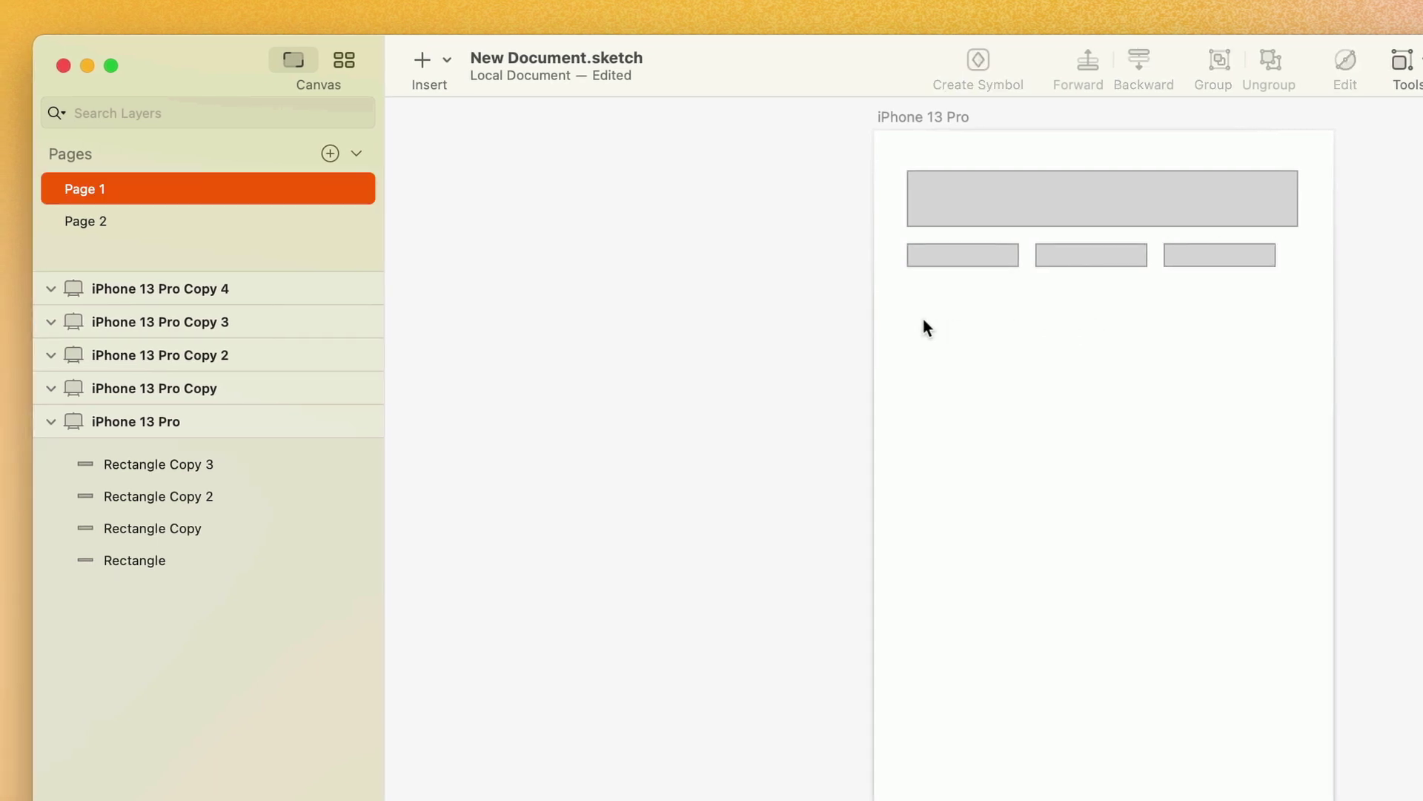
# Select only the three small boxes beneath the top bar.
pyautogui.moveTo(923, 320); pyautogui.dragTo(1310, 158)
pyautogui.keyDown('shift'); pyautogui.click(1266, 191); pyautogui.keyUp('shift')
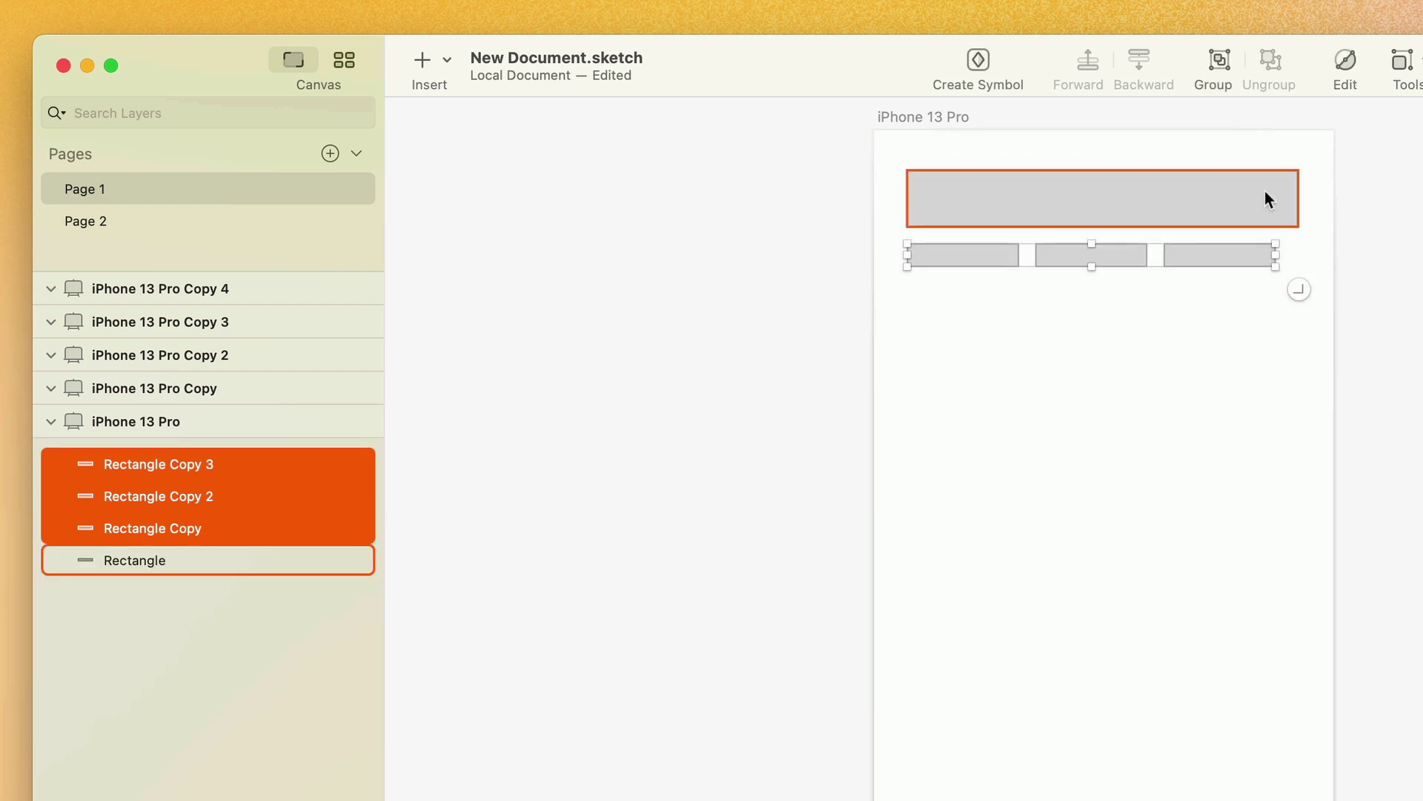
pyautogui.keyDown('shift'); pyautogui.click(1240, 253); pyautogui.keyUp('shift')
pyautogui.keyDown('shift'); pyautogui.click(1127, 255); pyautogui.keyUp('shift')
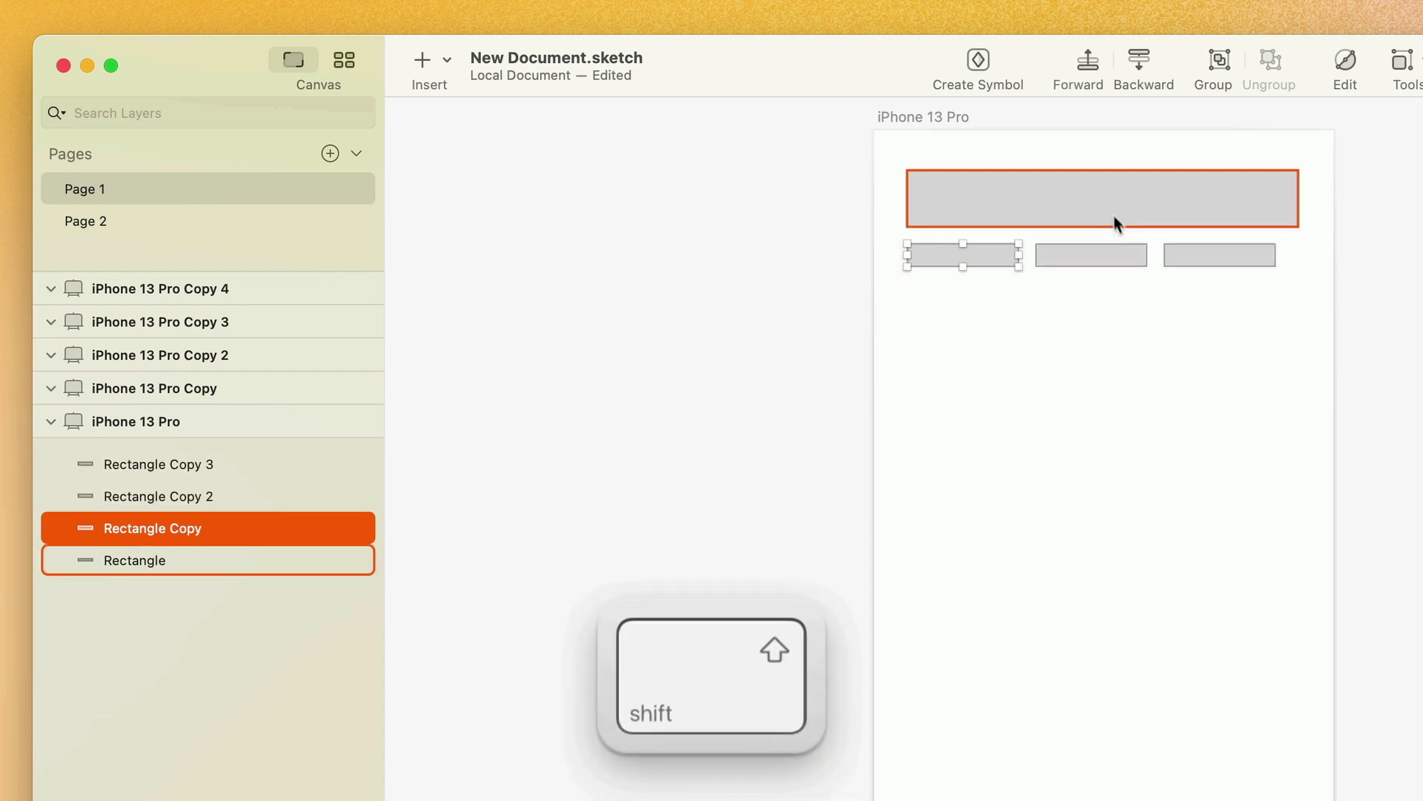
pyautogui.keyDown('shift'); pyautogui.click(1112, 211); pyautogui.keyUp('shift')
pyautogui.keyDown('shift'); pyautogui.click(1211, 257); pyautogui.keyUp('shift')
pyautogui.keyDown('shift'); pyautogui.click(1131, 258); pyautogui.keyUp('shift')
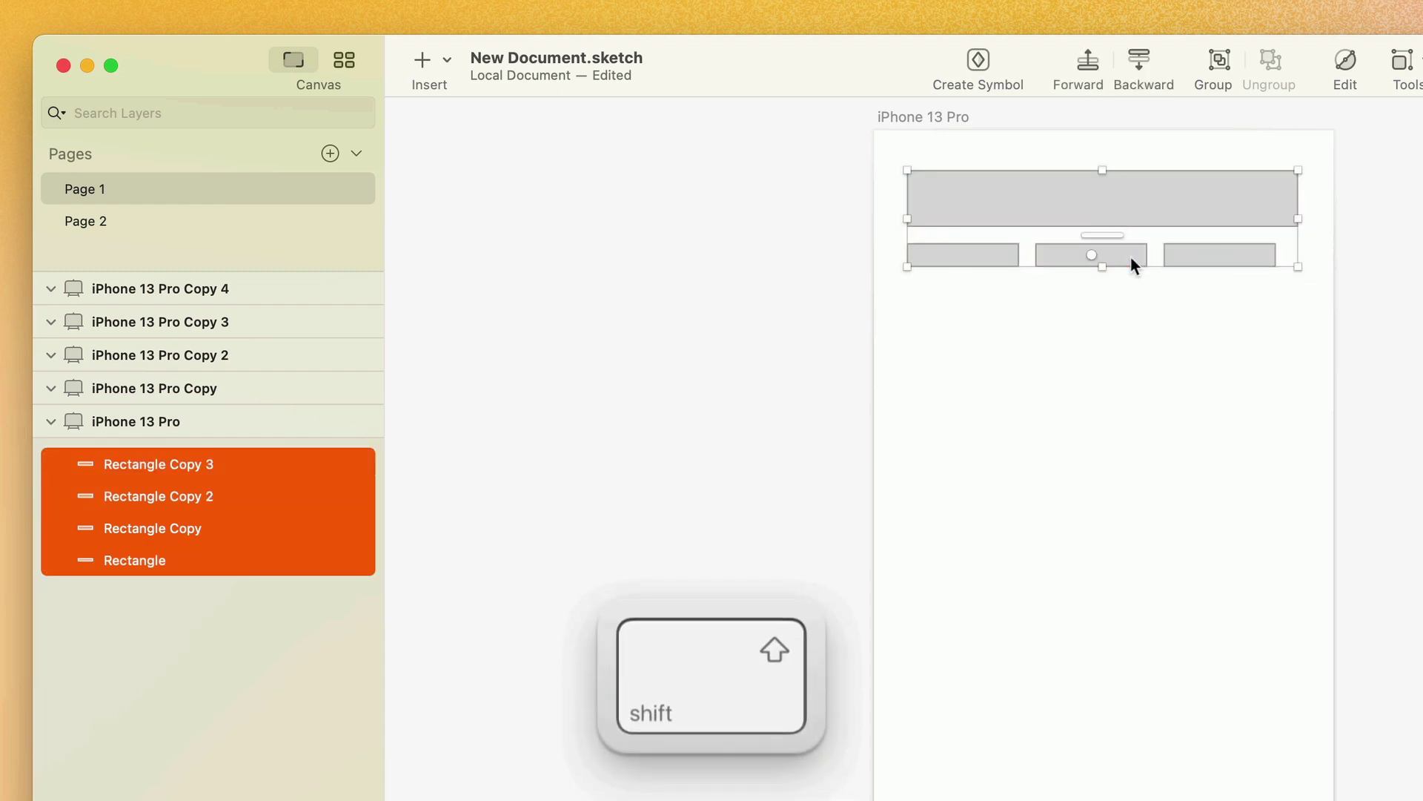
pyautogui.click(1217, 305)
pyautogui.scroll(-1, 1223, 307)
pyautogui.moveTo(1229, 299); pyautogui.dragTo(932, 224)
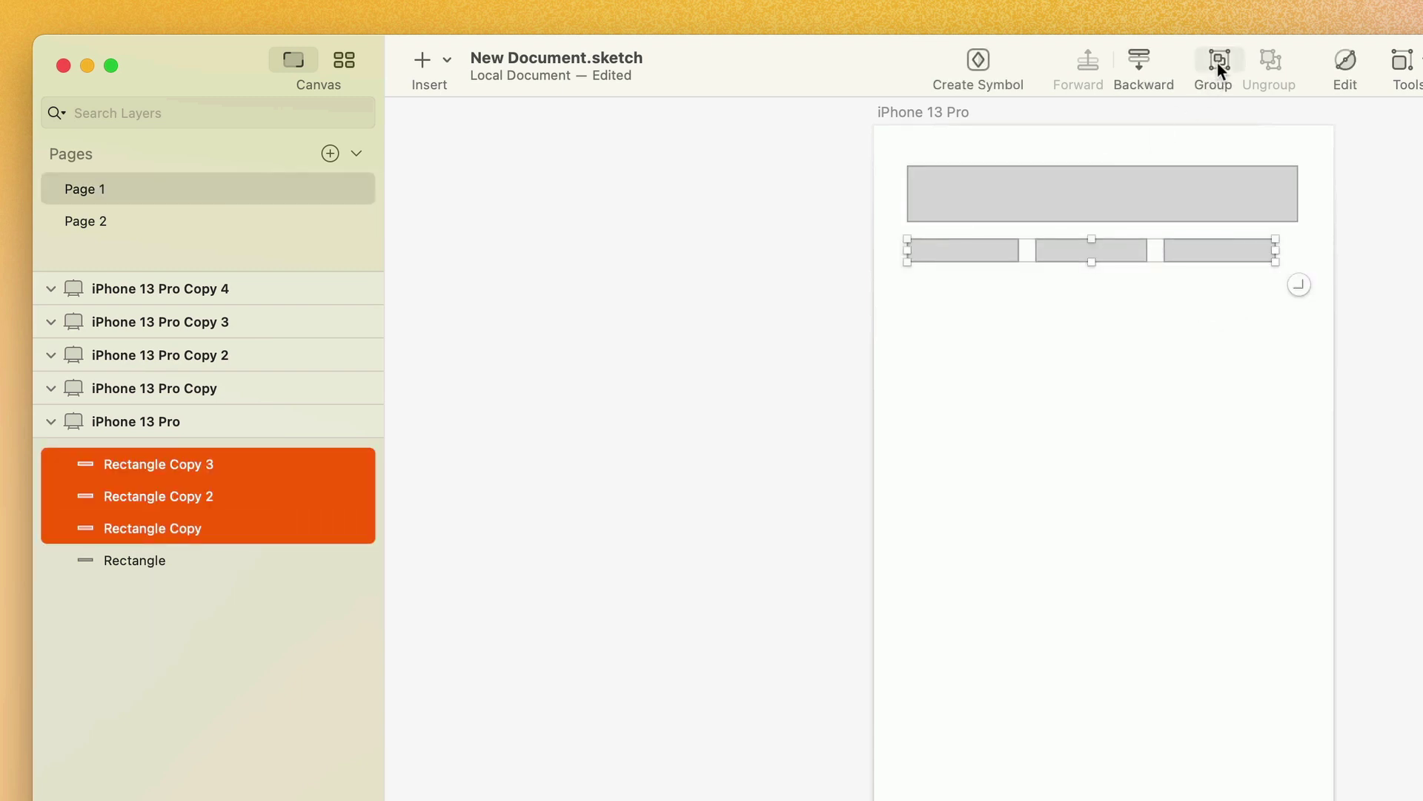
# Group the three boxes and resize the group to 227×20, flush left under the bar.
pyautogui.press('super+g')
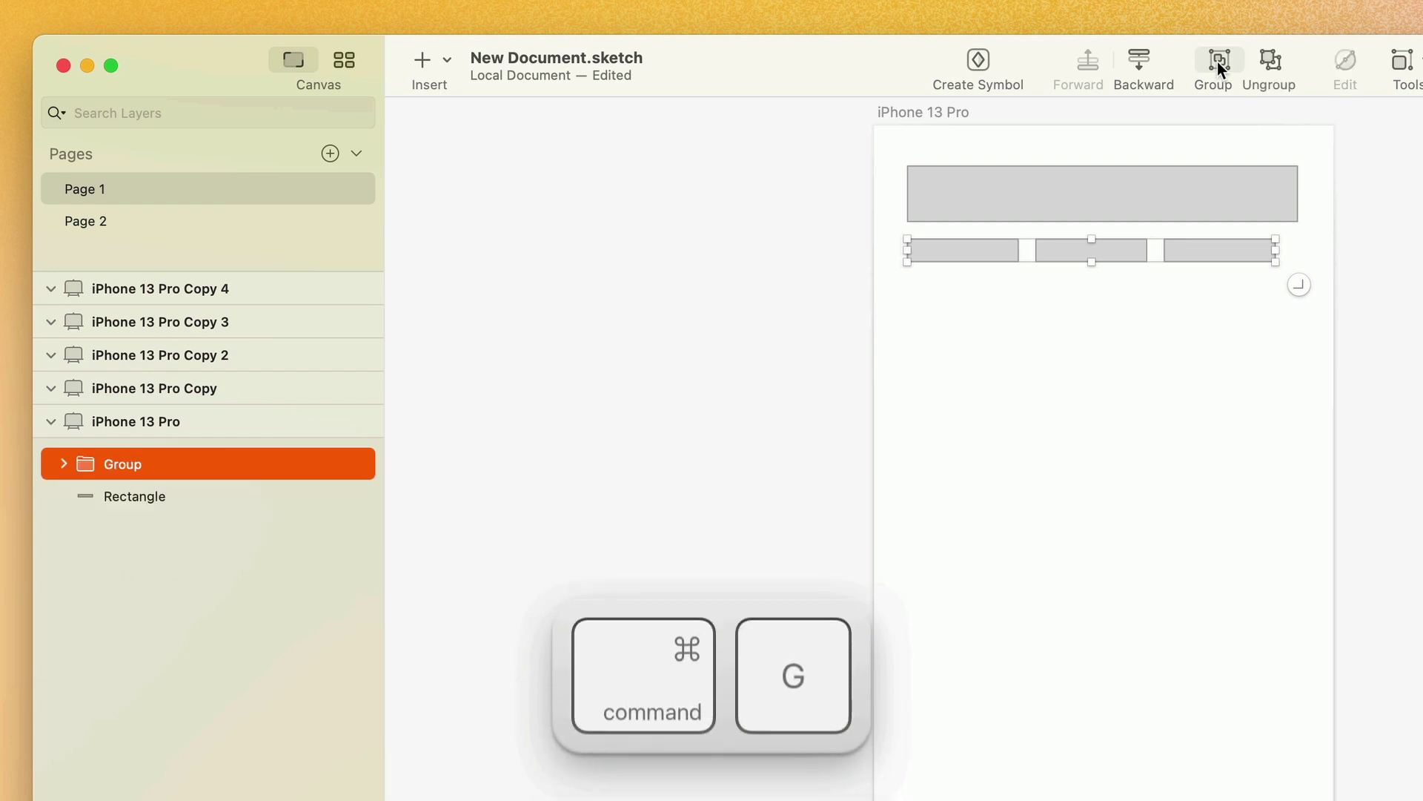
pyautogui.moveTo(982, 255)
pyautogui.mouseDown()
pyautogui.moveTo(996, 242)
pyautogui.moveTo(978, 254)
pyautogui.mouseUp()
pyautogui.moveTo(1277, 255); pyautogui.dragTo(1173, 261)
pyautogui.click(1168, 325)
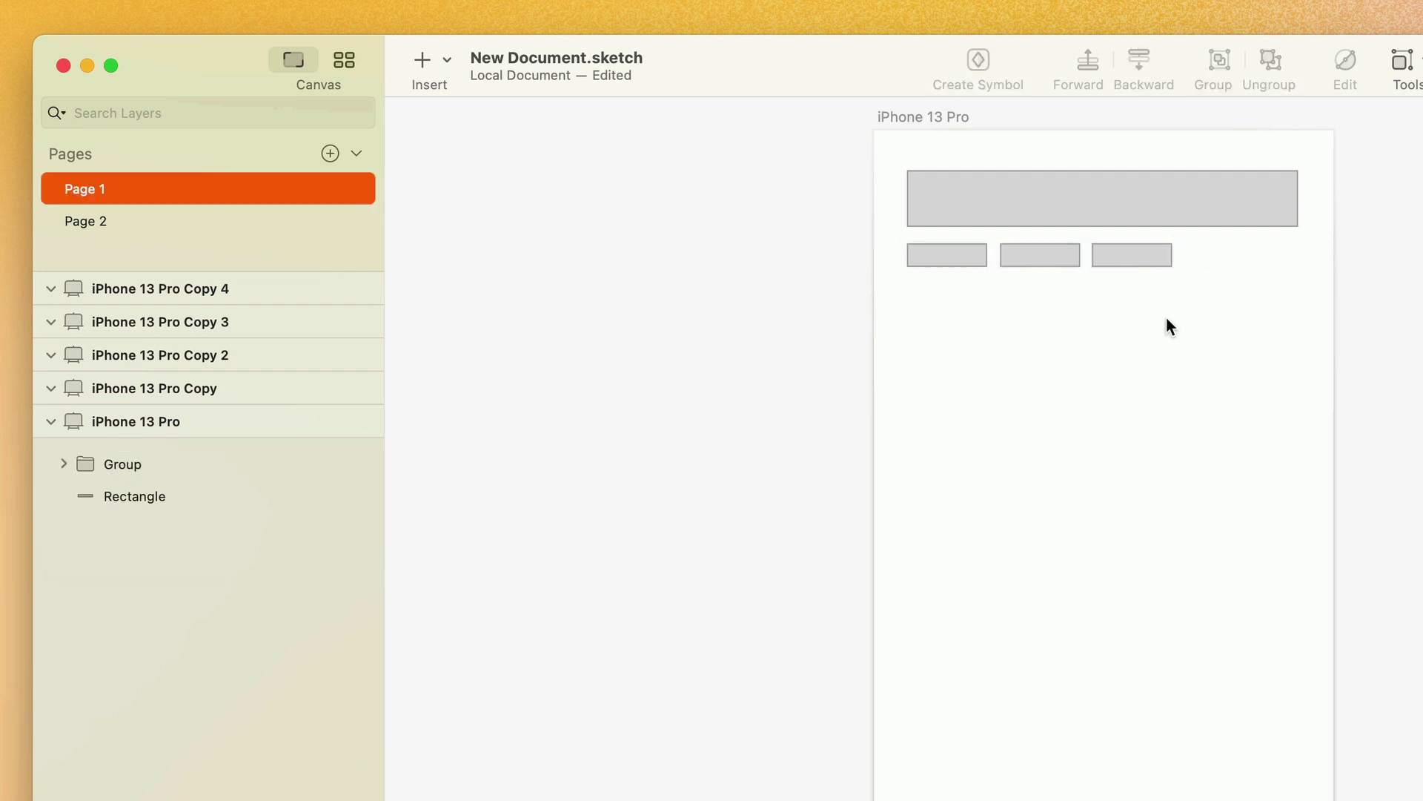
# Draw a 390×337 rectangle over the artboard top and send it to the back.
pyautogui.press('r')
pyautogui.moveTo(876, 131); pyautogui.dragTo(1334, 532)
pyautogui.click(1140, 64)
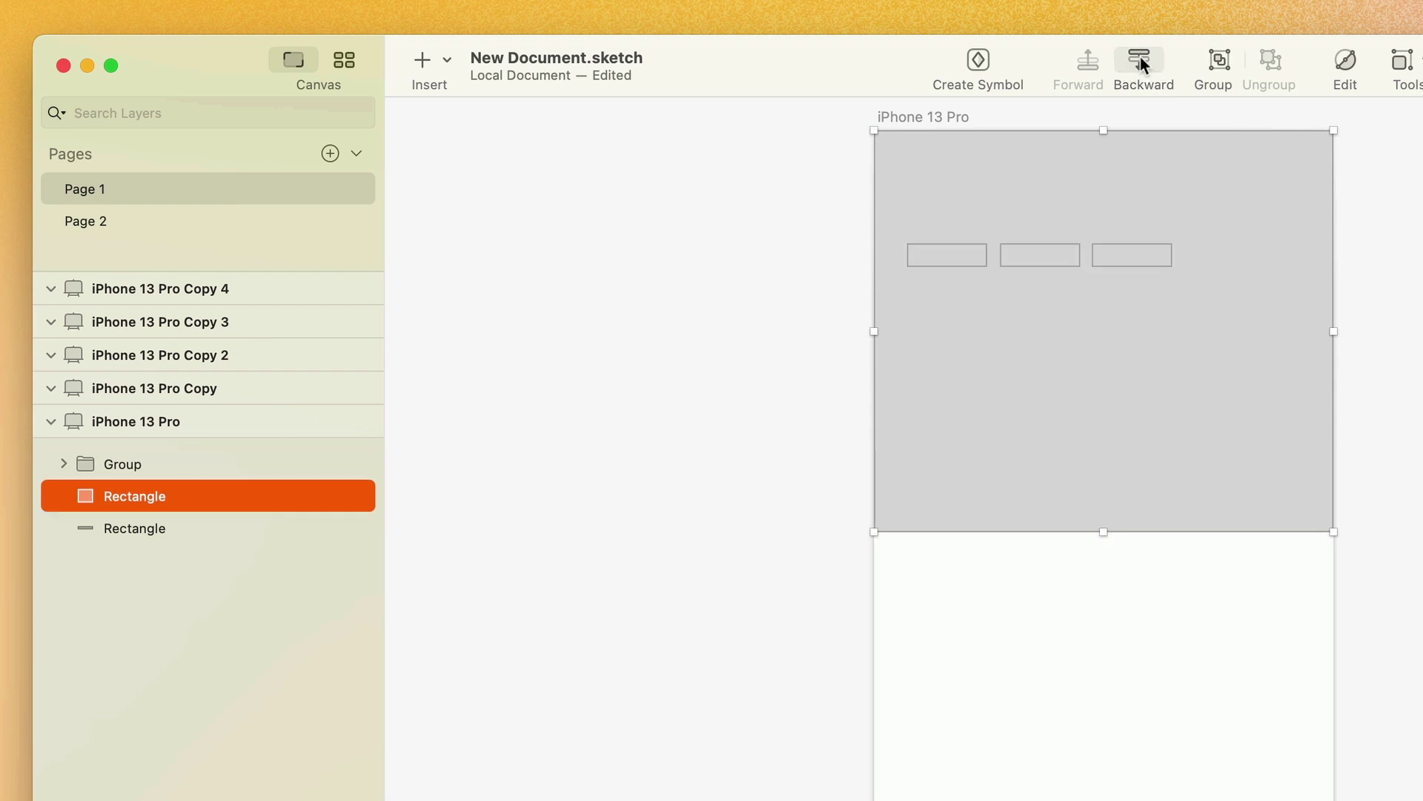
pyautogui.click(1141, 64)
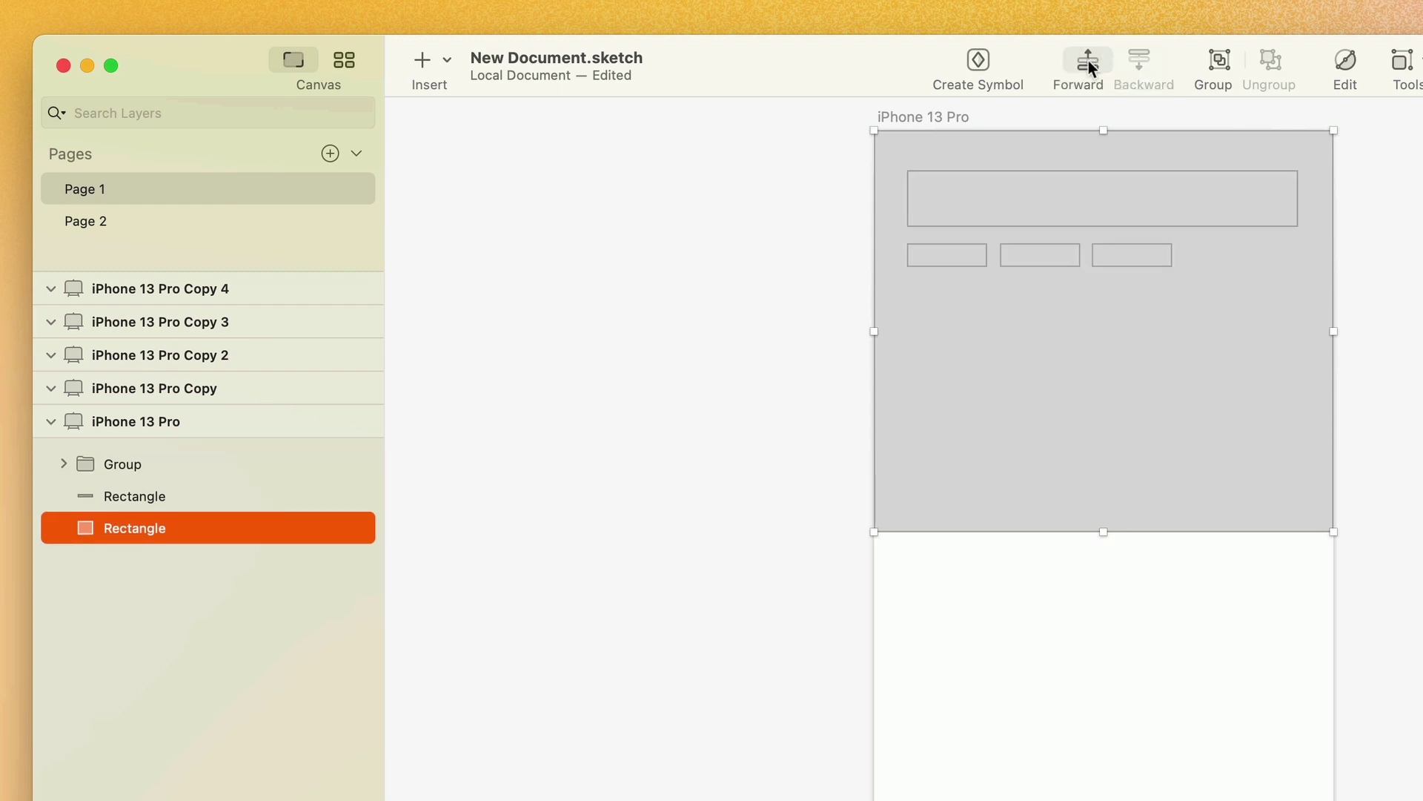
# Move the bar layer to the top, then select all artboard layers except the background rectangle.
pyautogui.moveTo(145, 498); pyautogui.dragTo(144, 444)
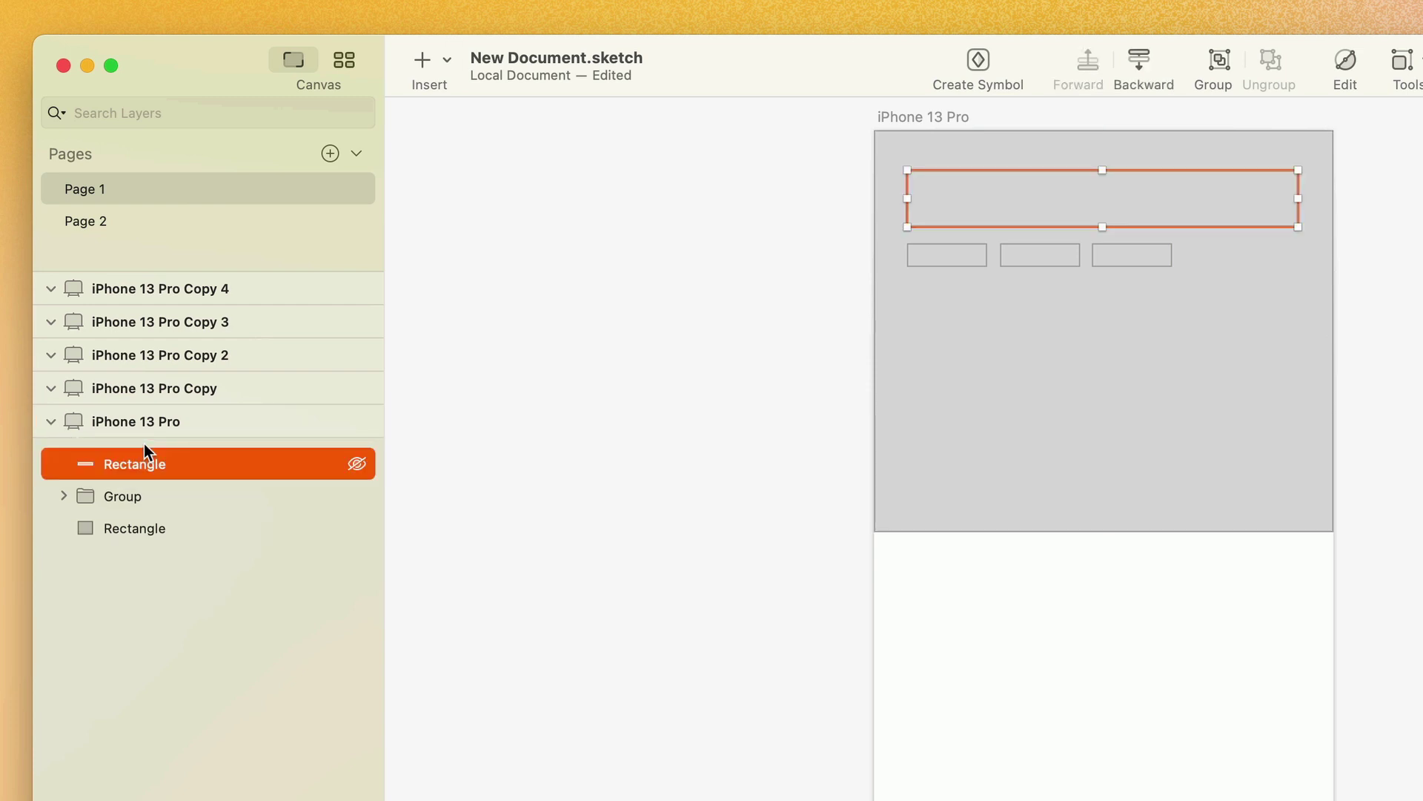
pyautogui.click(787, 315)
pyautogui.click(1074, 269)
pyautogui.press('super+a')
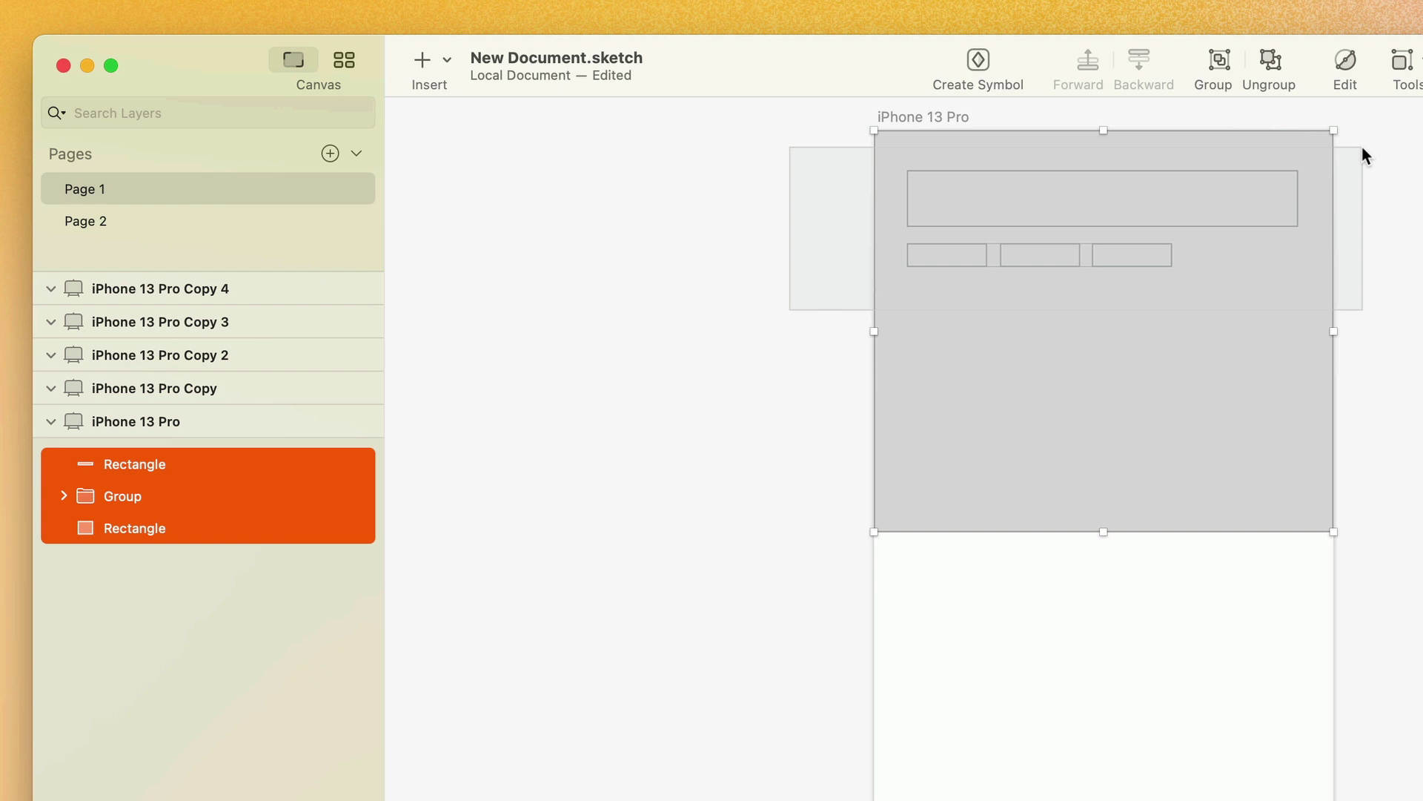
pyautogui.press('alt')
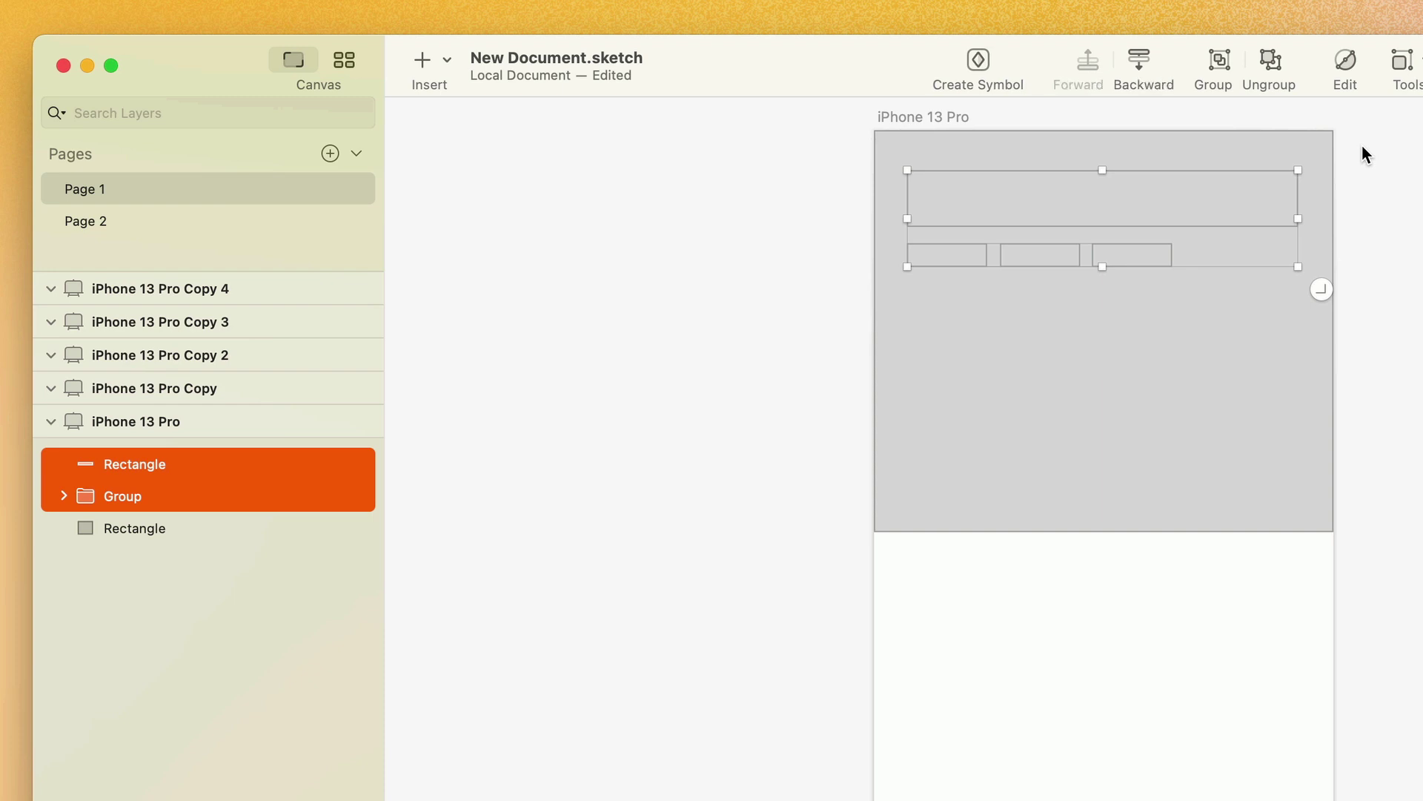
# Draw a small oval circle inside the teardrop pin and subtract it from the pin.
pyautogui.click(422, 60)
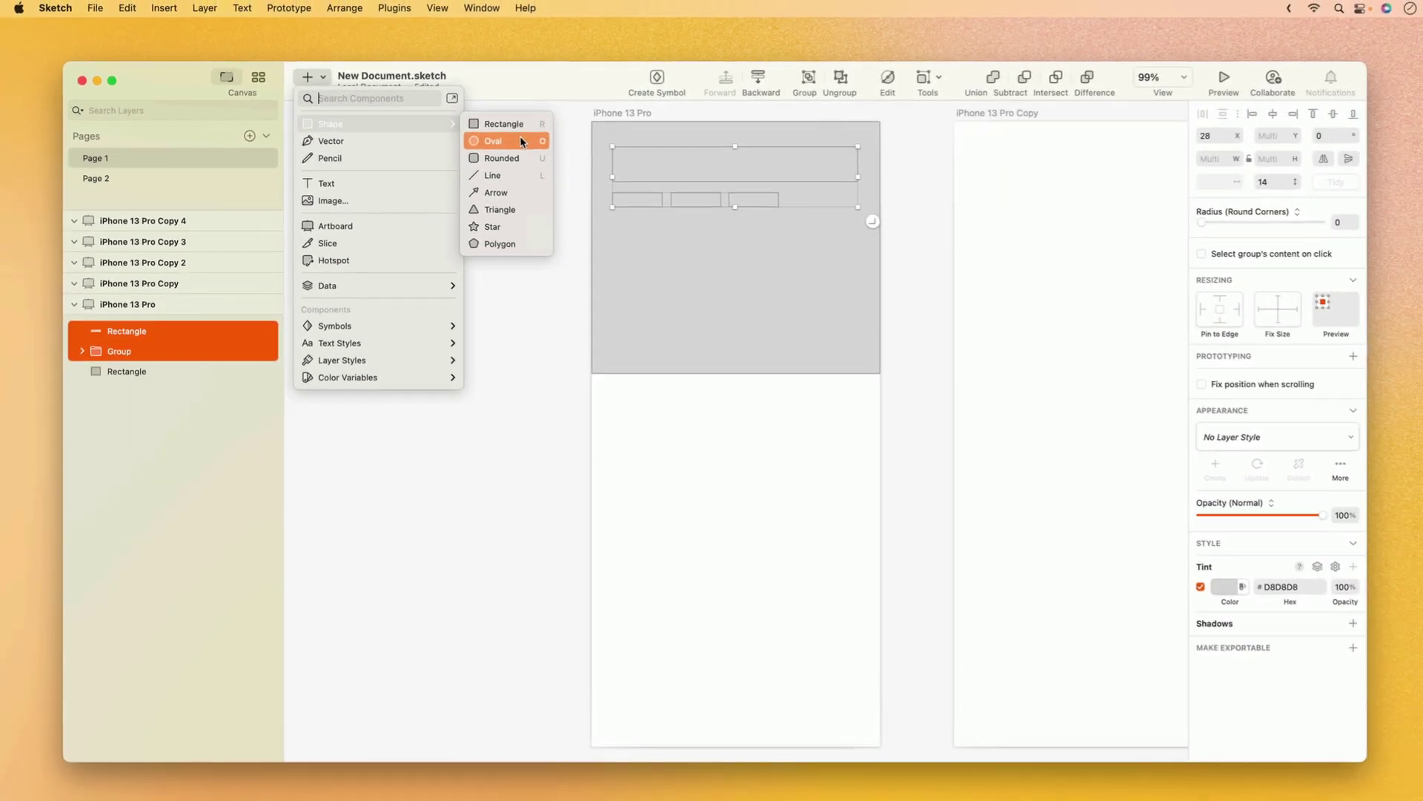
pyautogui.click(755, 161)
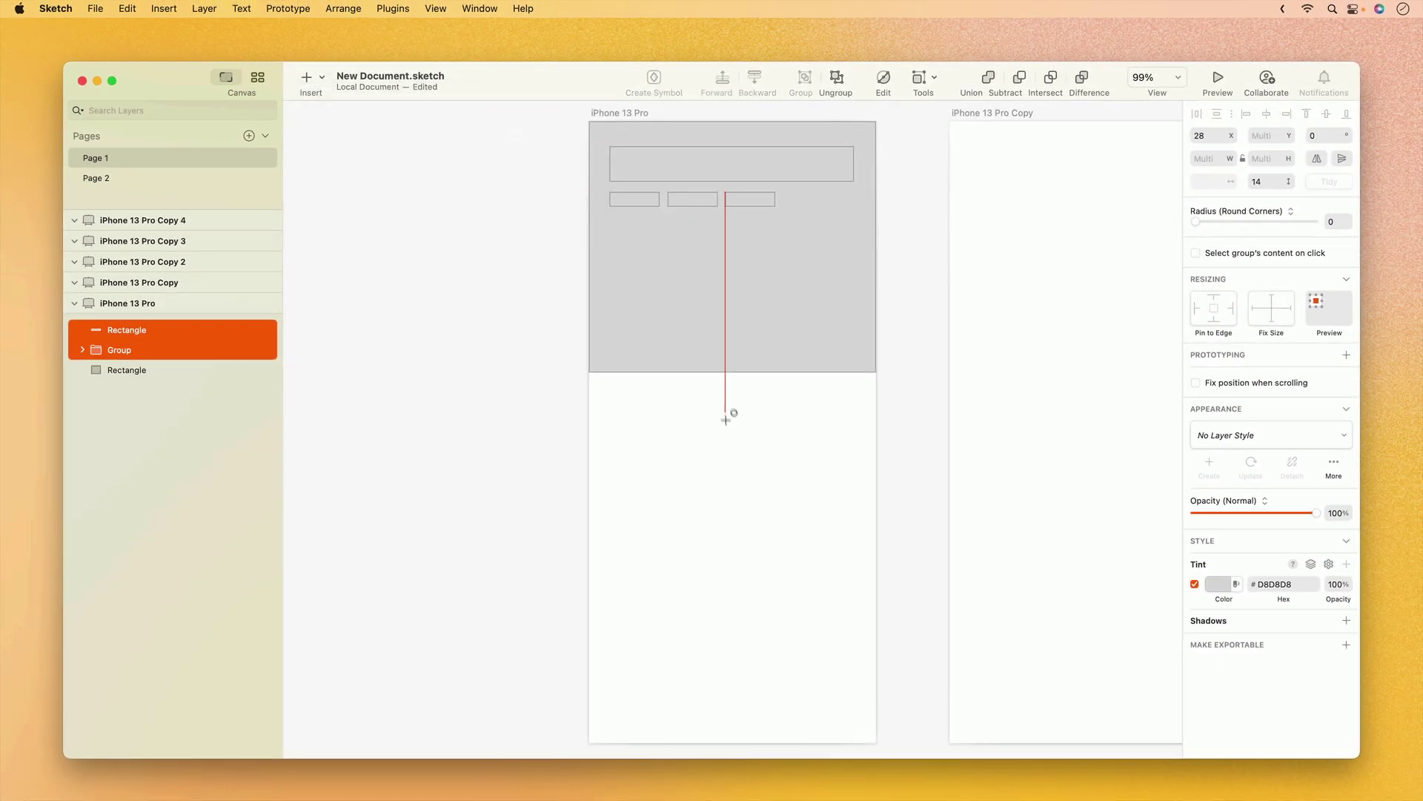
pyautogui.moveTo(684, 421); pyautogui.dragTo(740, 477)
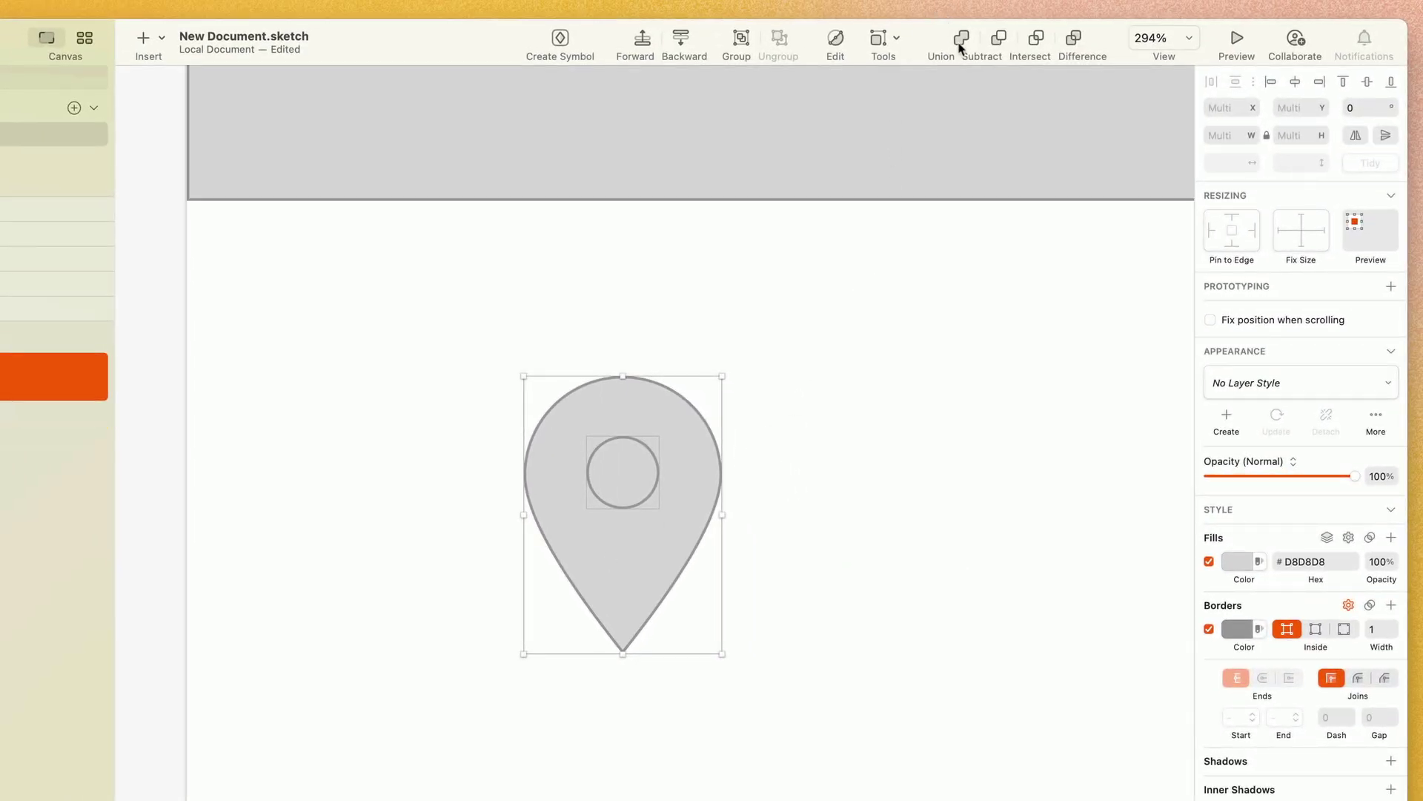
pyautogui.click(998, 40)
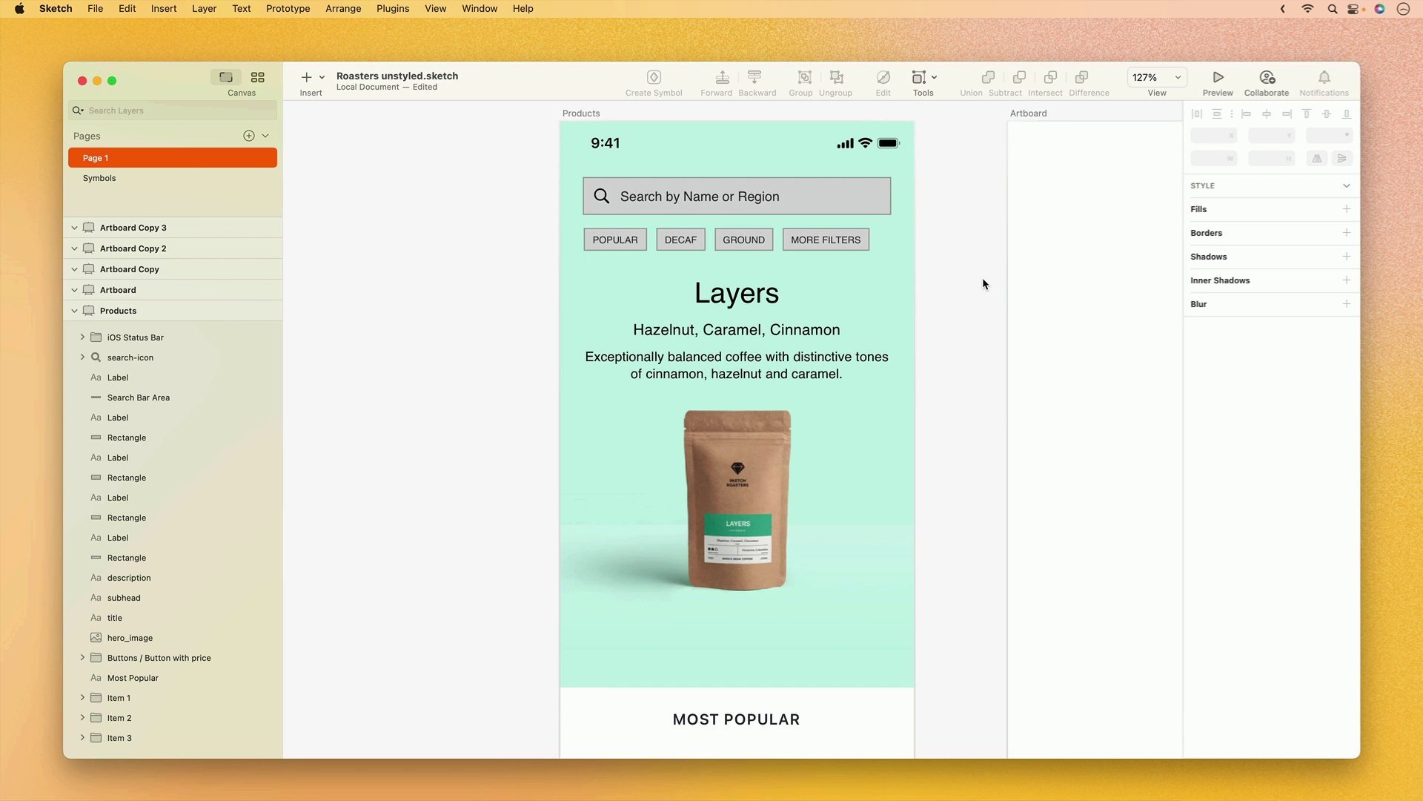
# Select the search bar and the MORE FILTERS, GROUND, DECAF and POPULAR tags, and slightly round their corners.
pyautogui.click(846, 211)
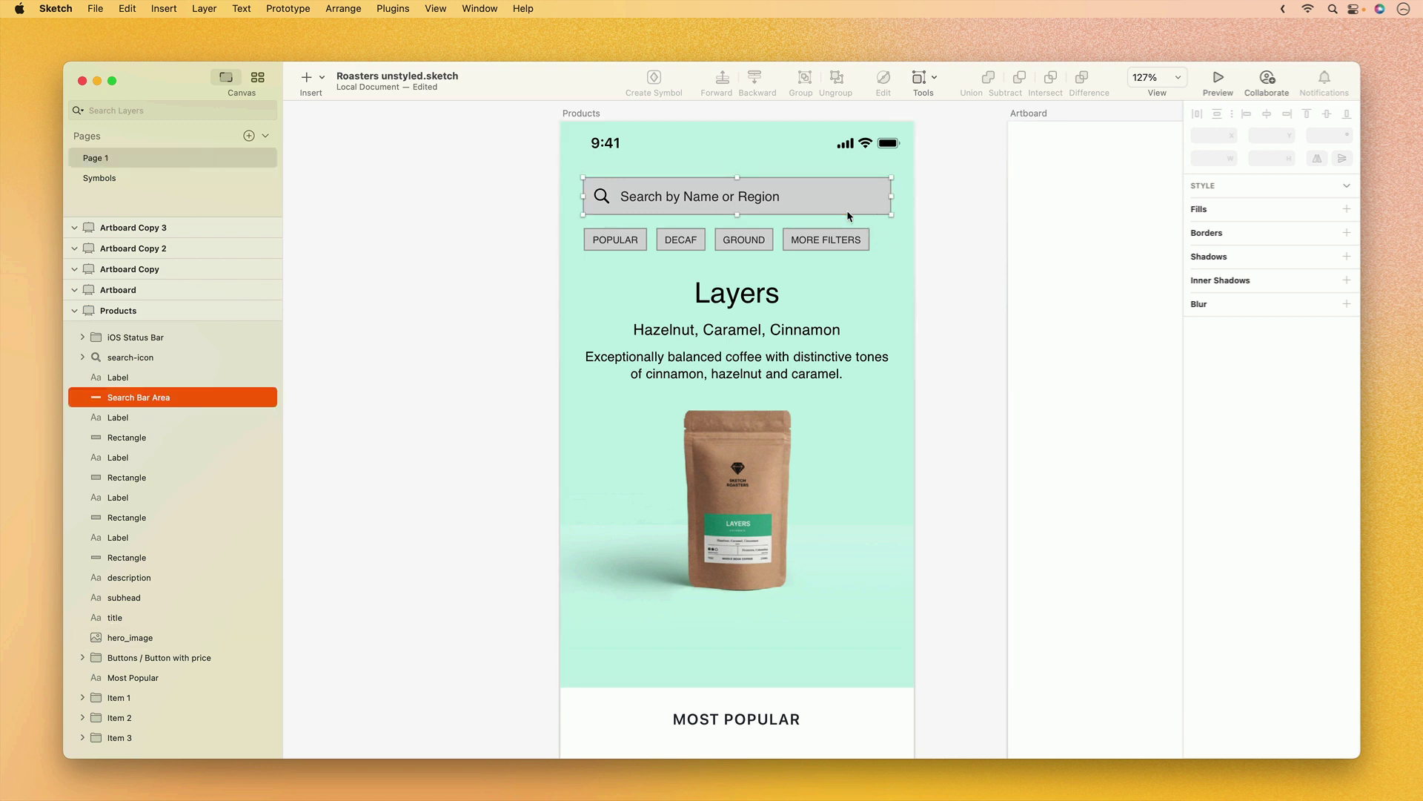
pyautogui.keyDown('shift'); pyautogui.click(801, 249); pyautogui.keyUp('shift')
pyautogui.keyDown('shift'); pyautogui.click(756, 243); pyautogui.keyUp('shift')
pyautogui.keyDown('shift'); pyautogui.click(679, 243); pyautogui.keyUp('shift')
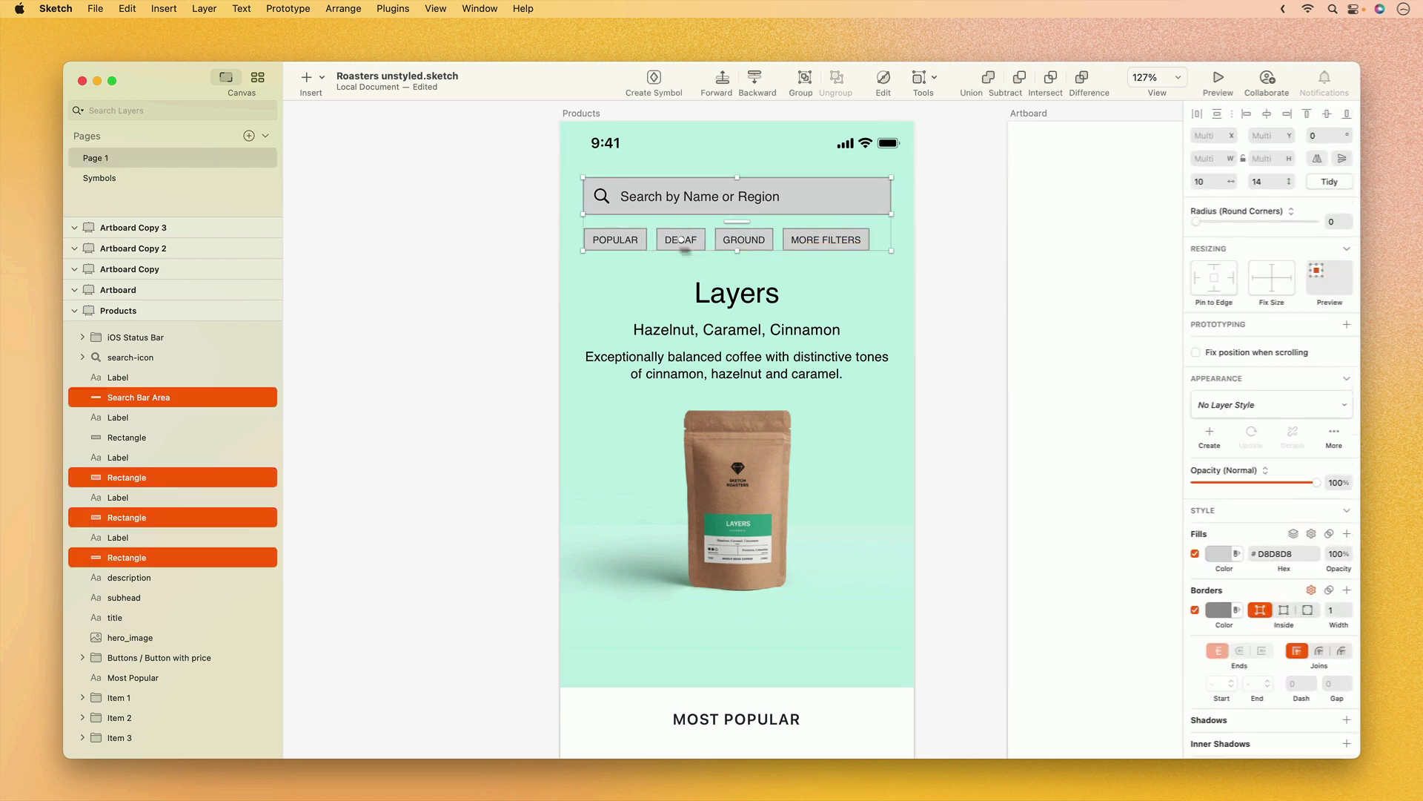
pyautogui.keyDown('shift'); pyautogui.click(641, 247); pyautogui.keyUp('shift')
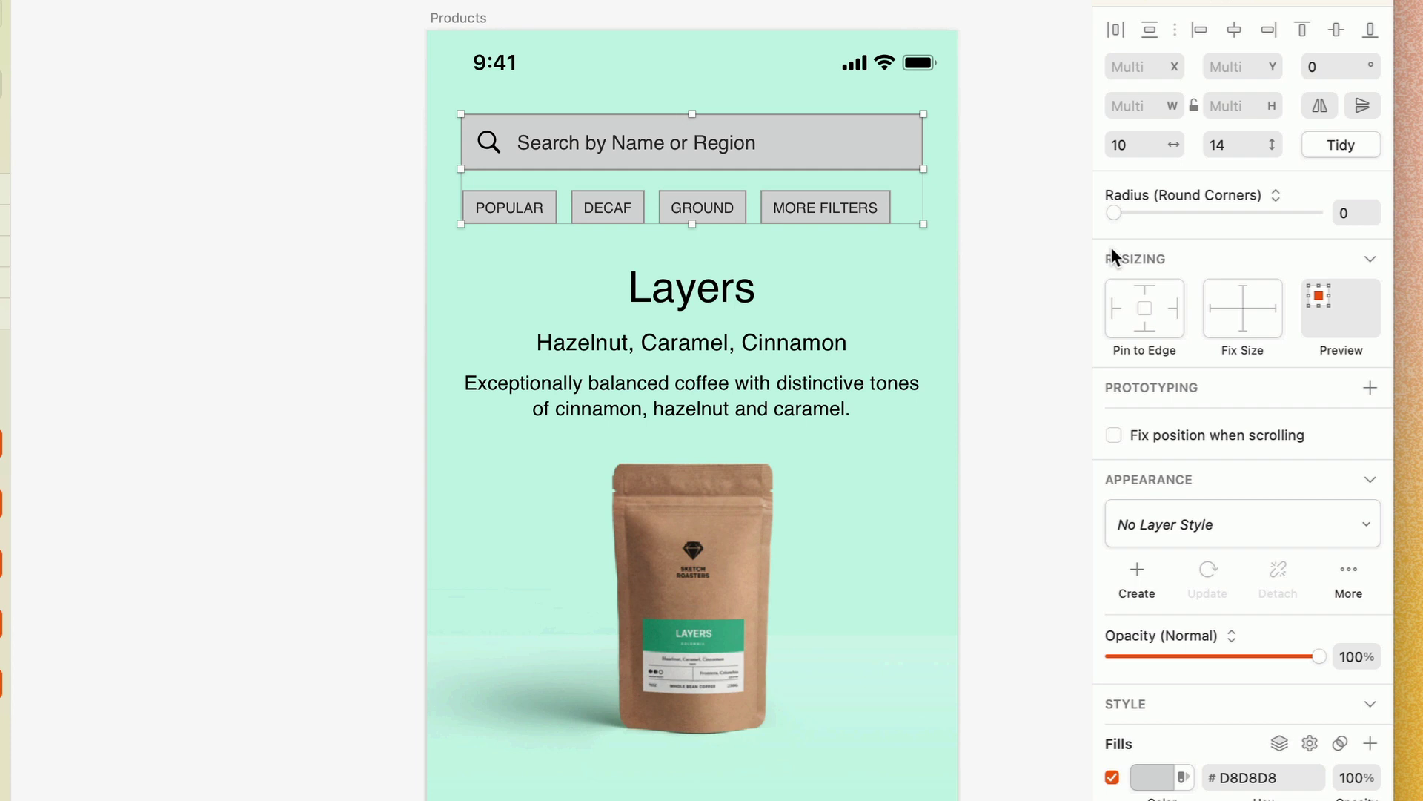
pyautogui.moveTo(1118, 210); pyautogui.dragTo(1239, 212)
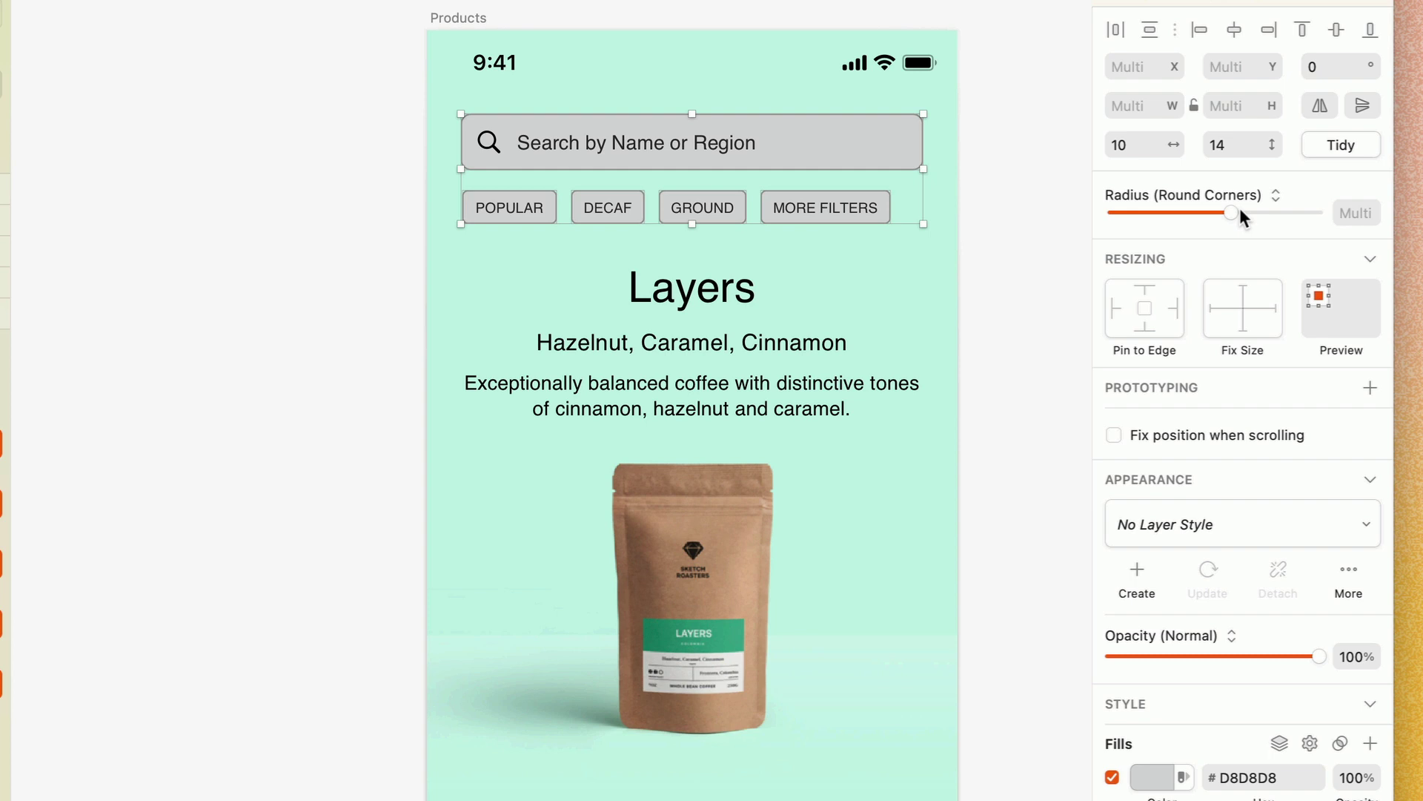
# Turn off and delete the Borders on the selected search bar and tags.
pyautogui.scroll(-6, 1239, 202)
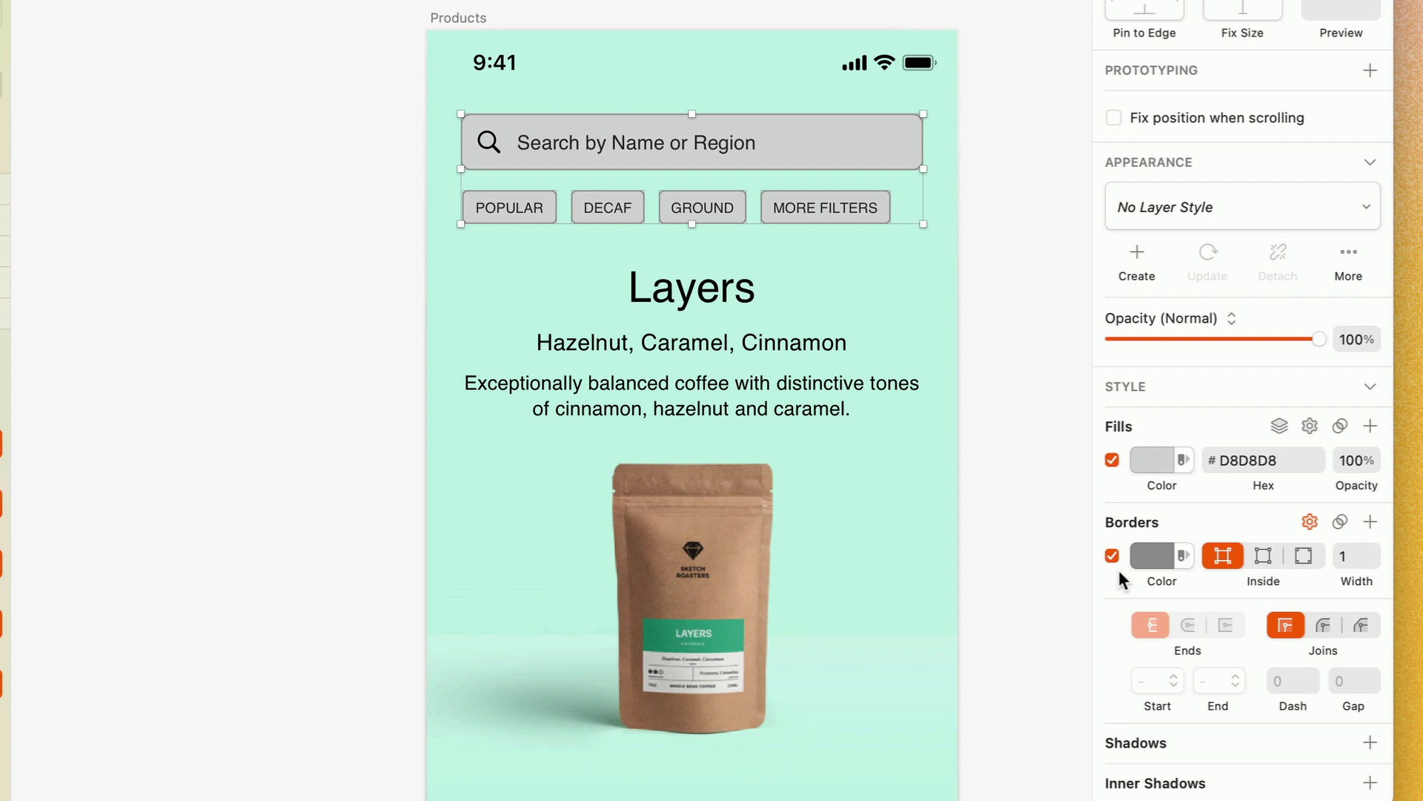
pyautogui.click(1112, 556)
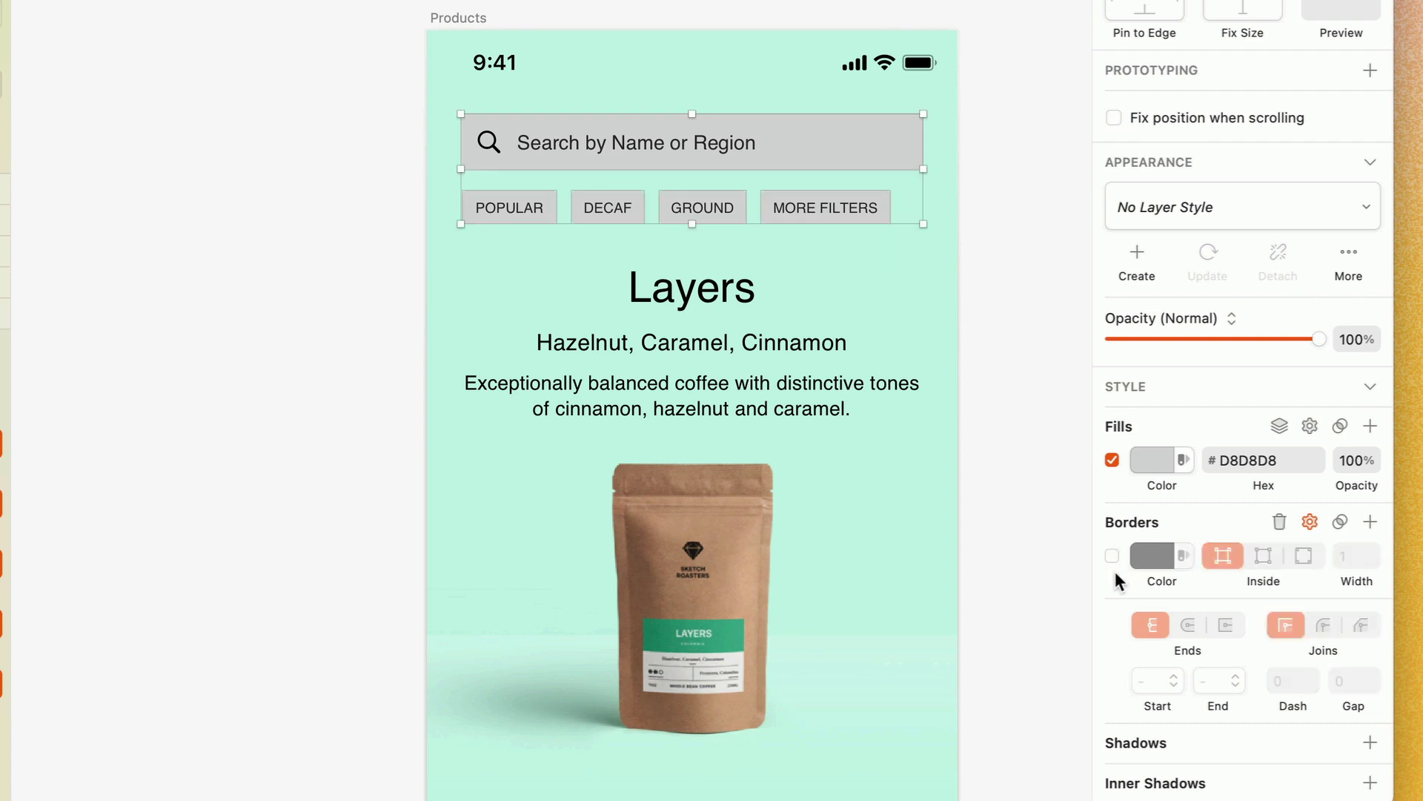
pyautogui.click(1281, 522)
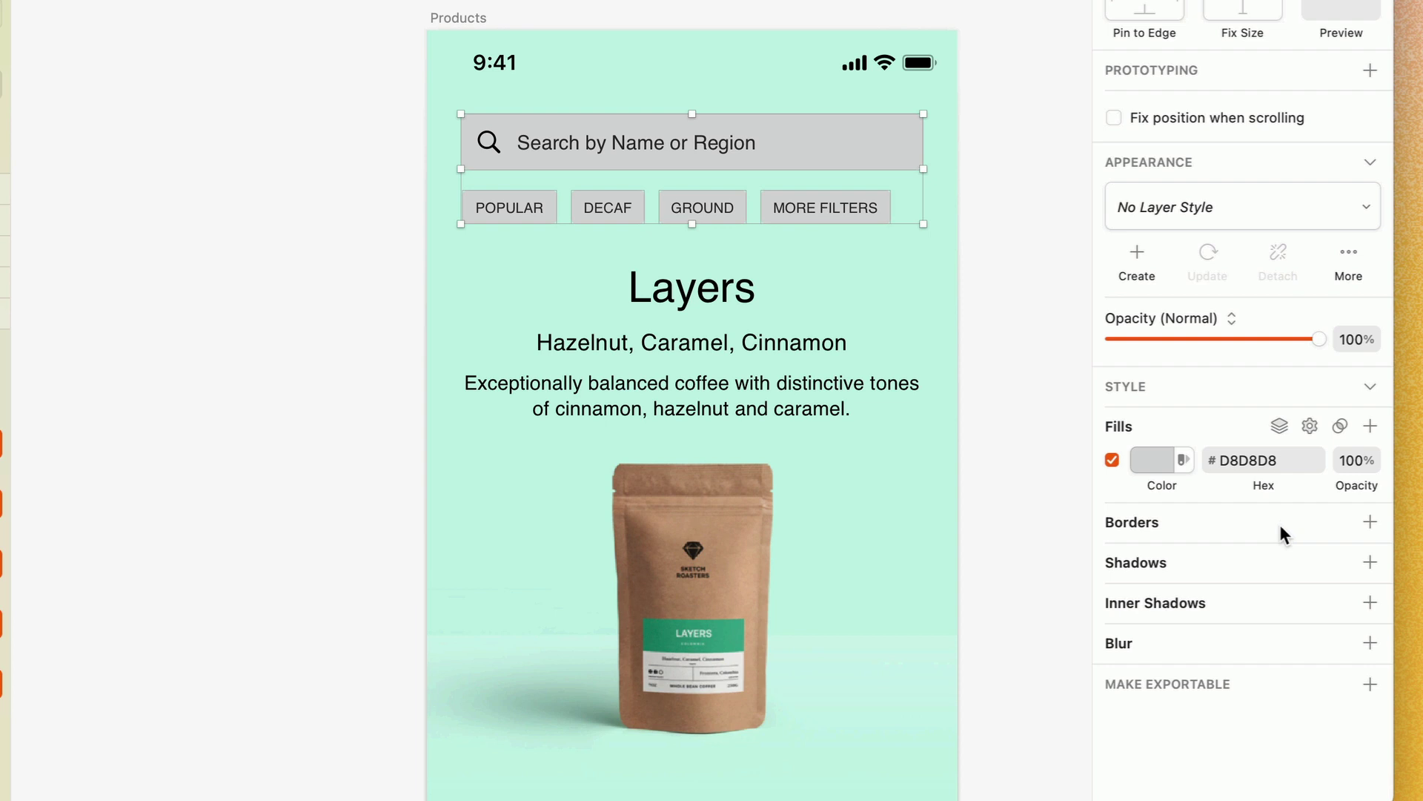
# Give the search bar and tags a white #FFFFFF fill, and set the four filter tags to 50% opacity.
pyautogui.click(1150, 459)
pyautogui.moveTo(1150, 586); pyautogui.dragTo(1093, 530)
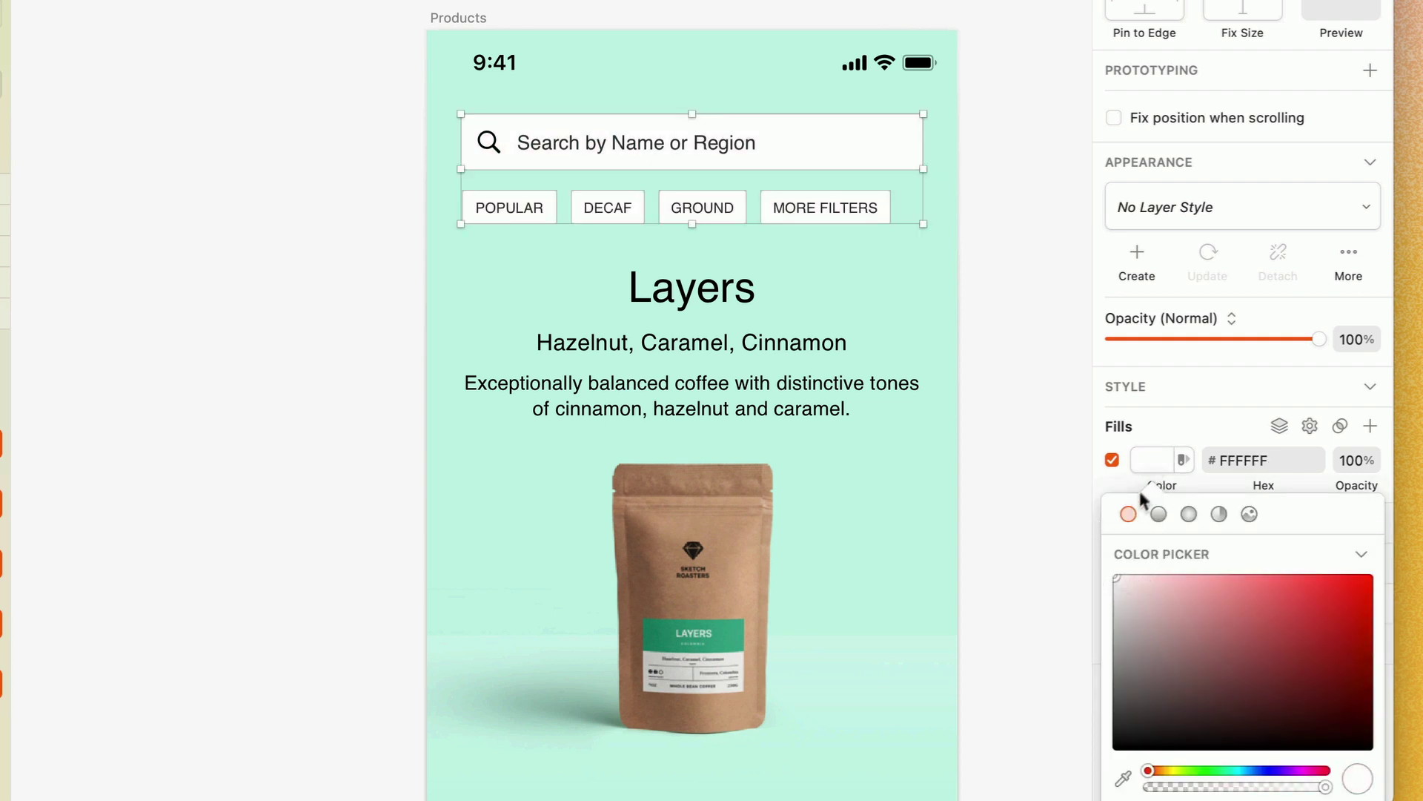
pyautogui.click(1150, 459)
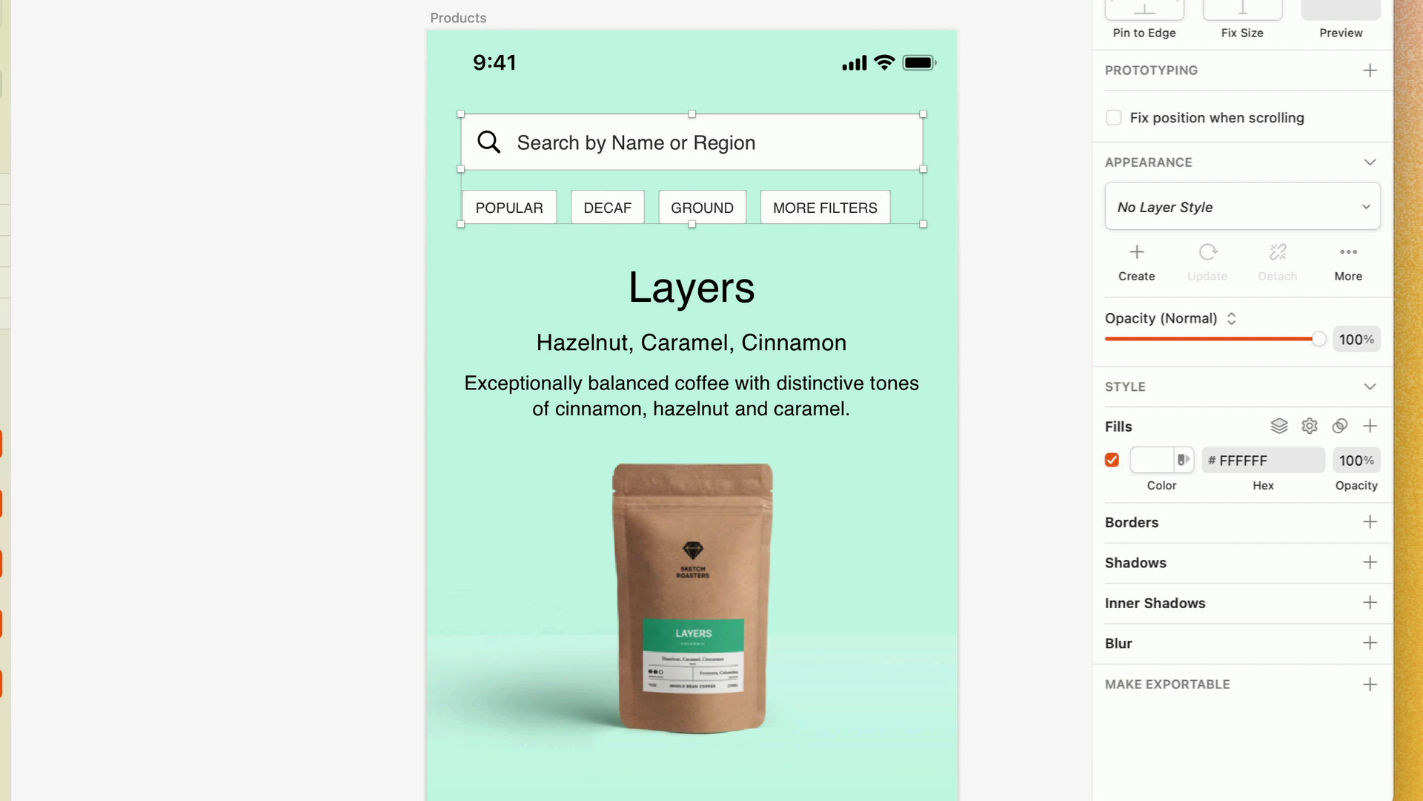
pyautogui.press('Return')
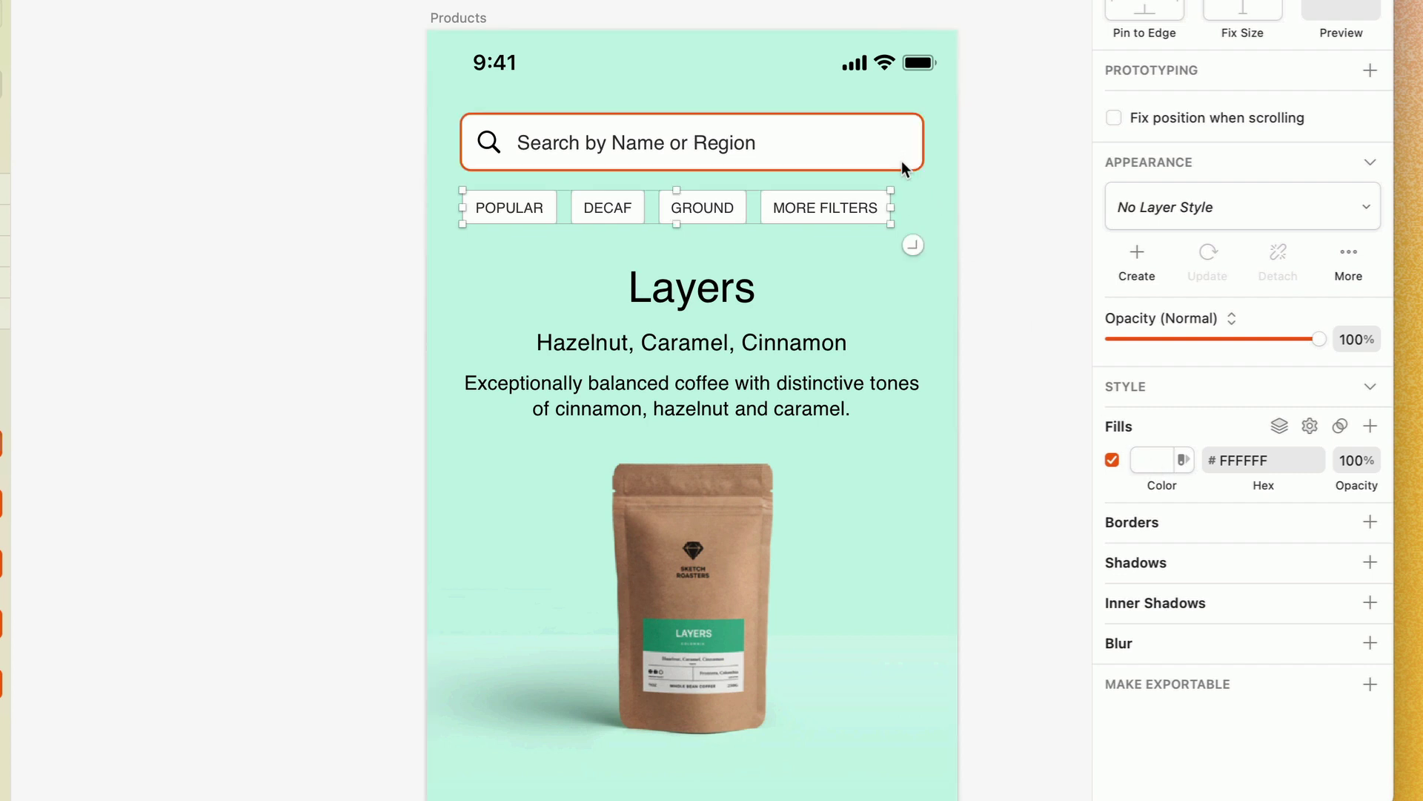
pyautogui.moveTo(1319, 343); pyautogui.dragTo(1212, 344)
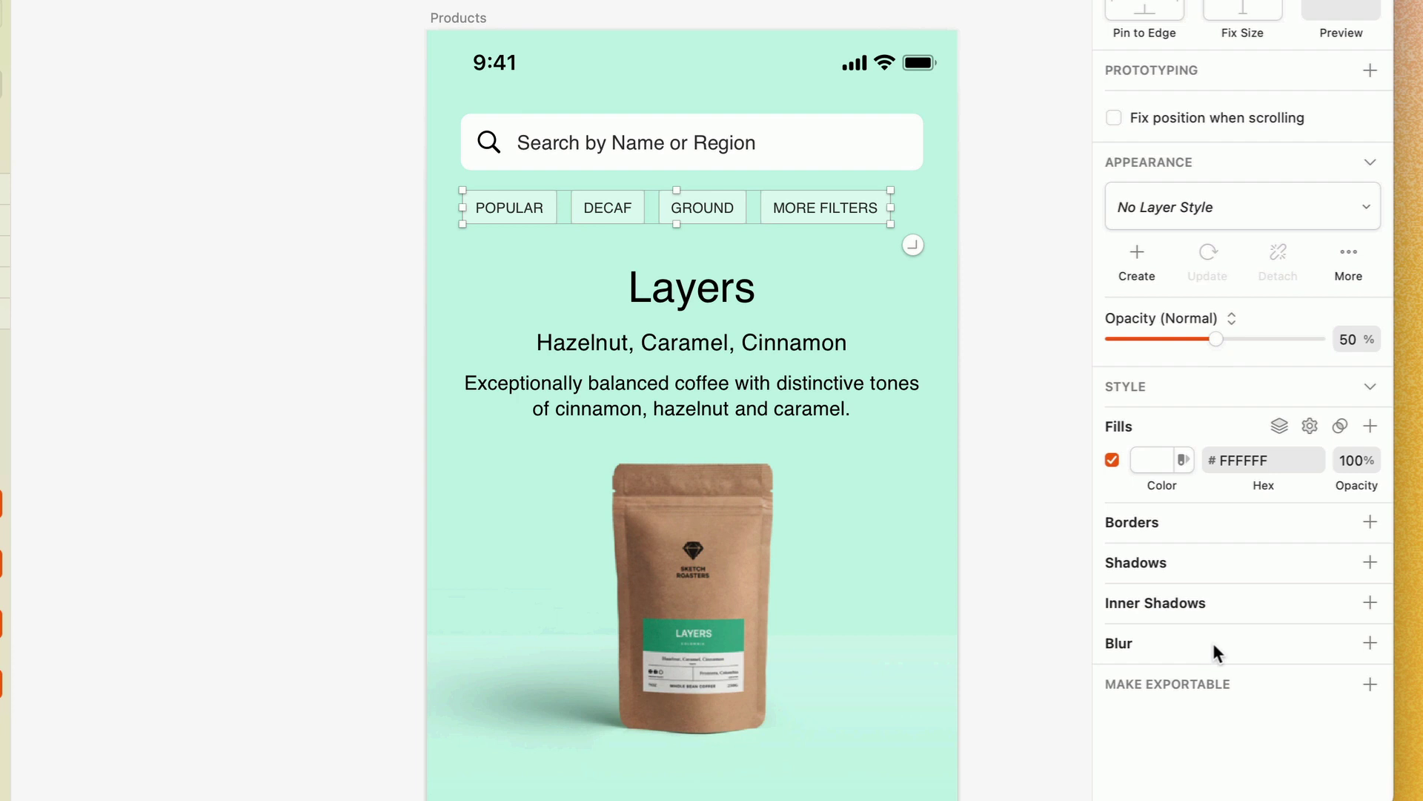
# Set the Layers title in Georgia Bold.
pyautogui.click(708, 290)
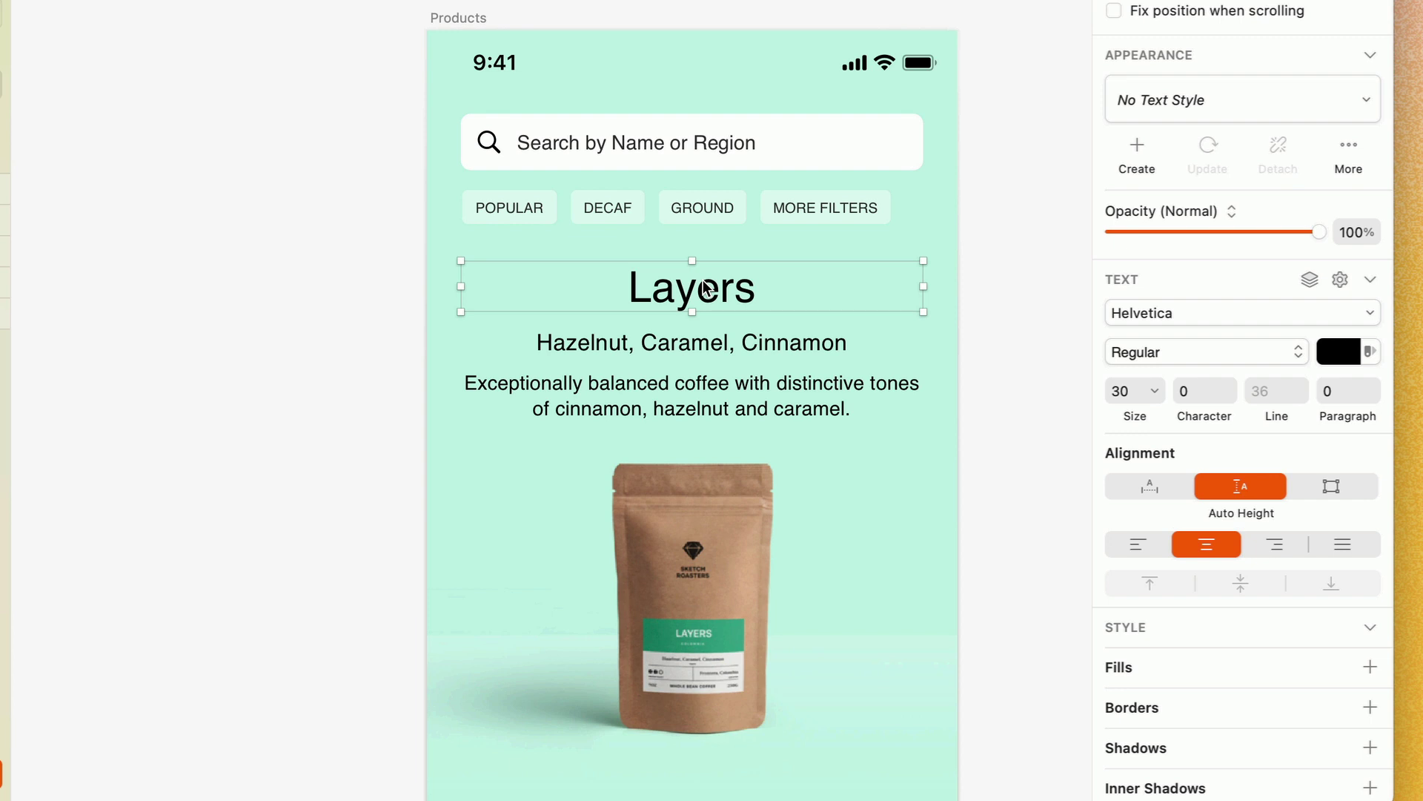
pyautogui.click(1179, 315)
pyautogui.write('geor')
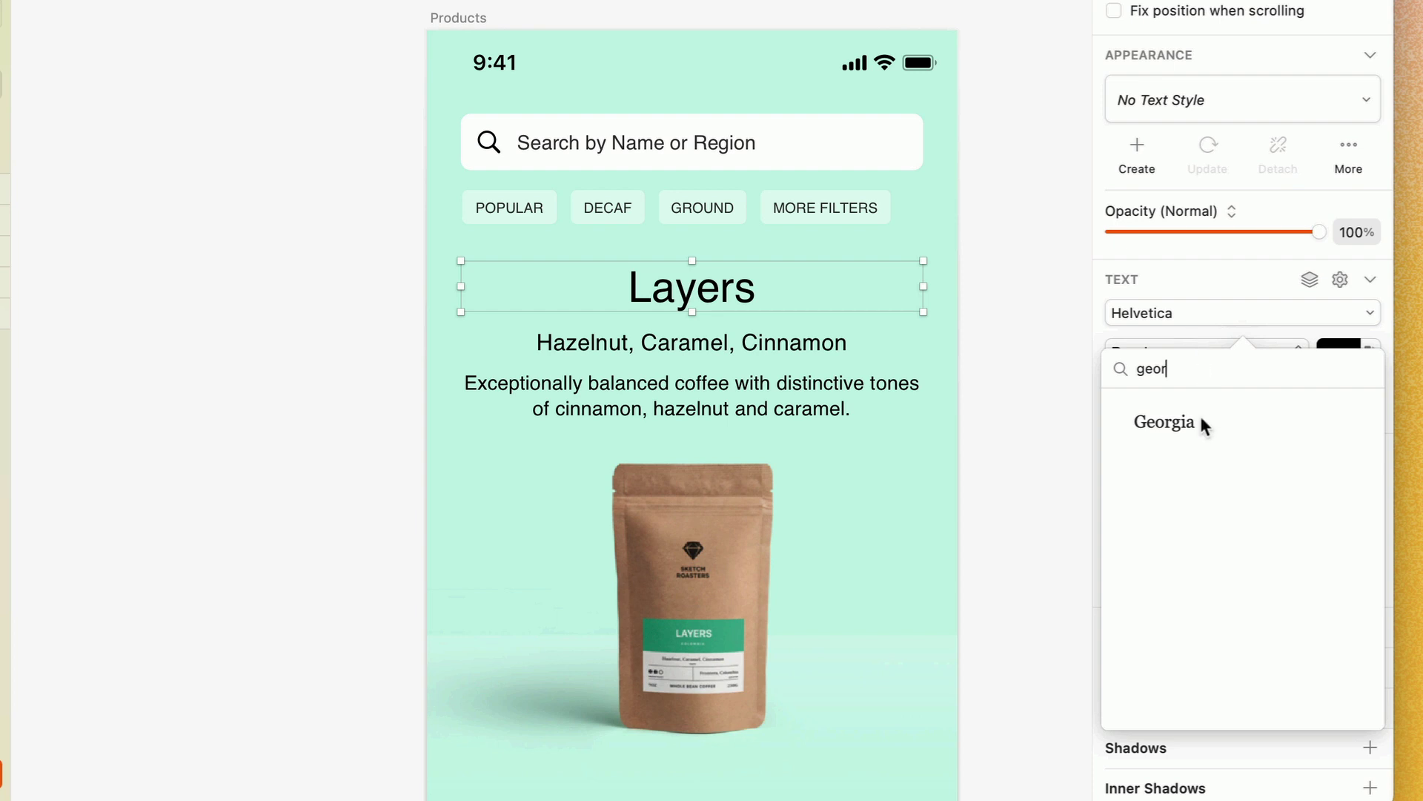
pyautogui.click(1201, 422)
pyautogui.click(1181, 352)
pyautogui.click(1177, 403)
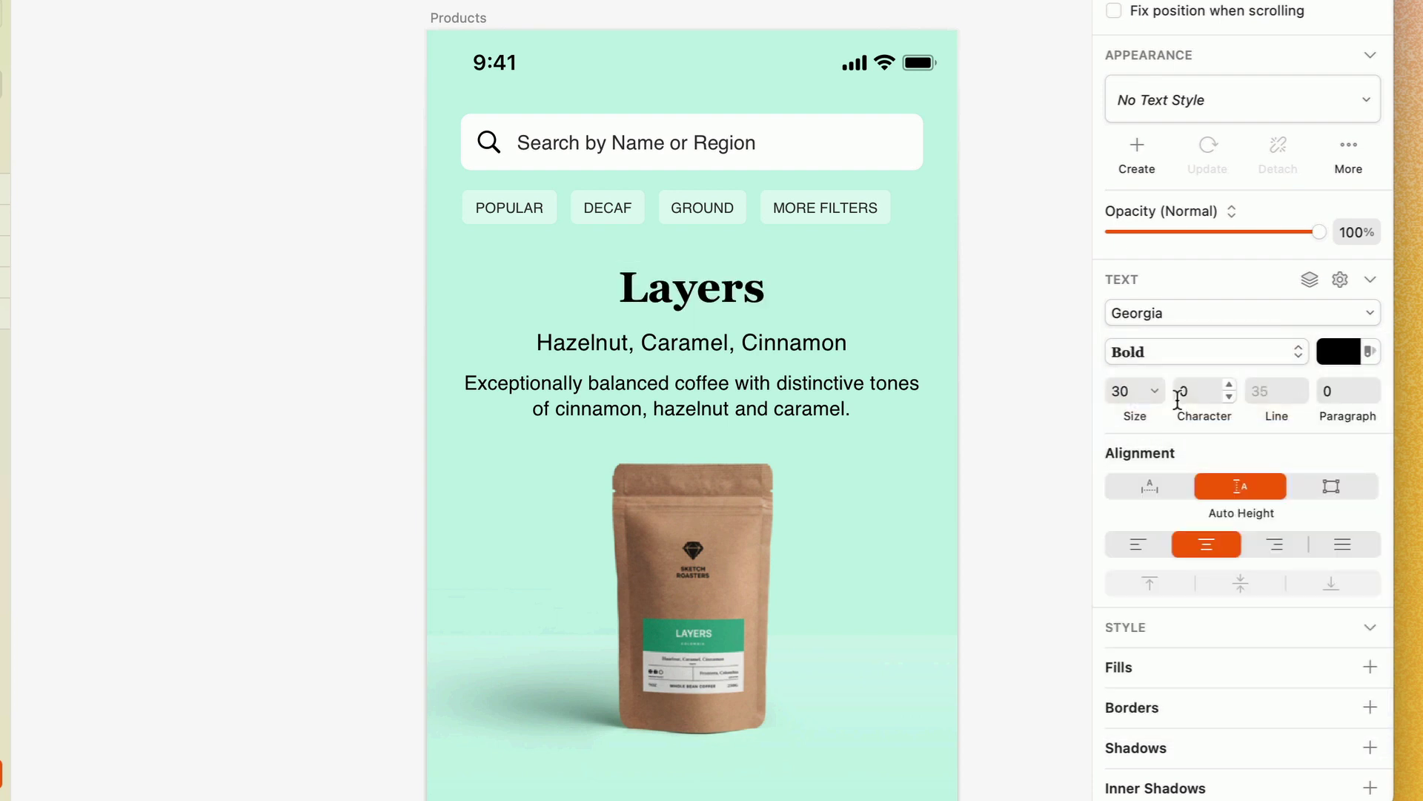
# Make the Hazelnut, Caramel, Cinnamon subhead italic.
pyautogui.click(832, 344)
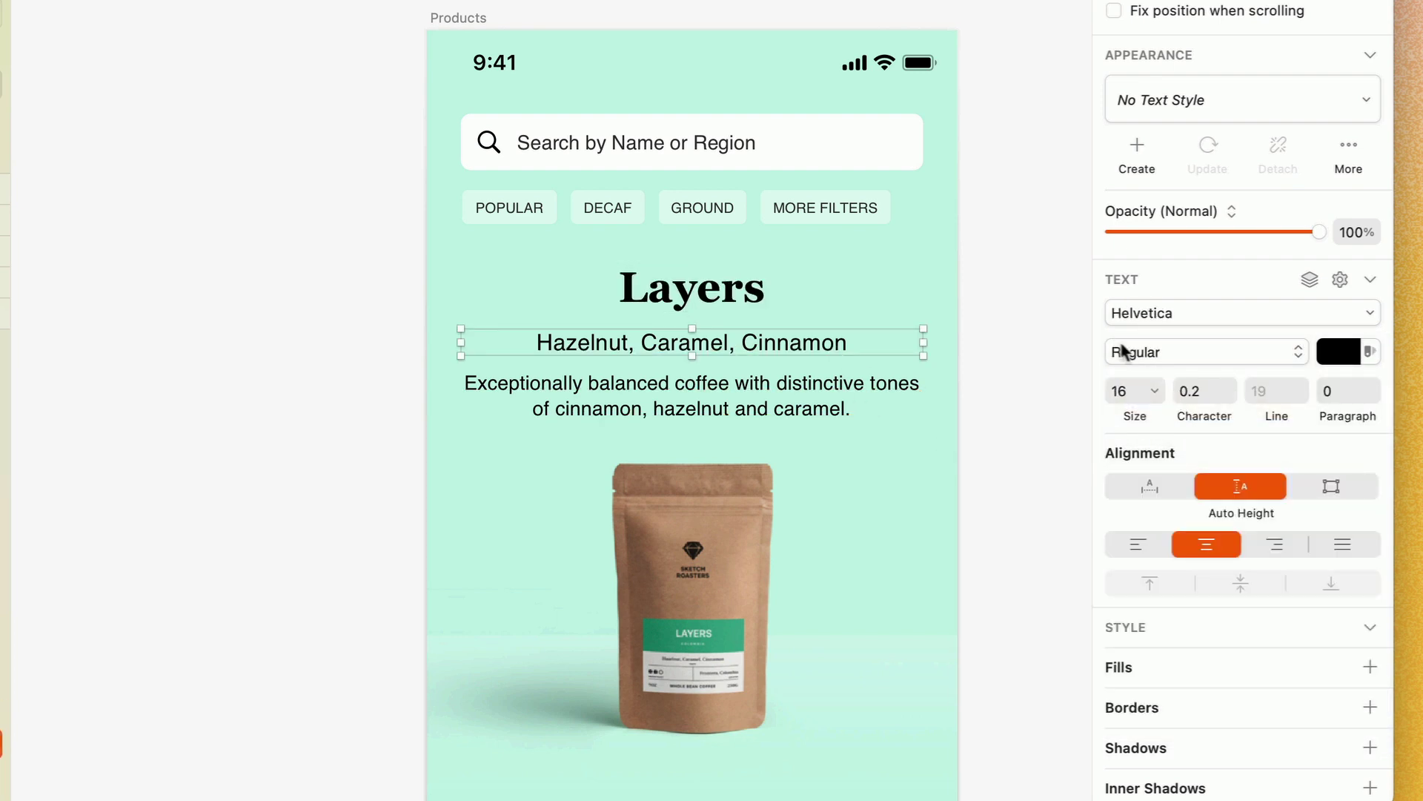
pyautogui.click(1171, 352)
pyautogui.click(1148, 380)
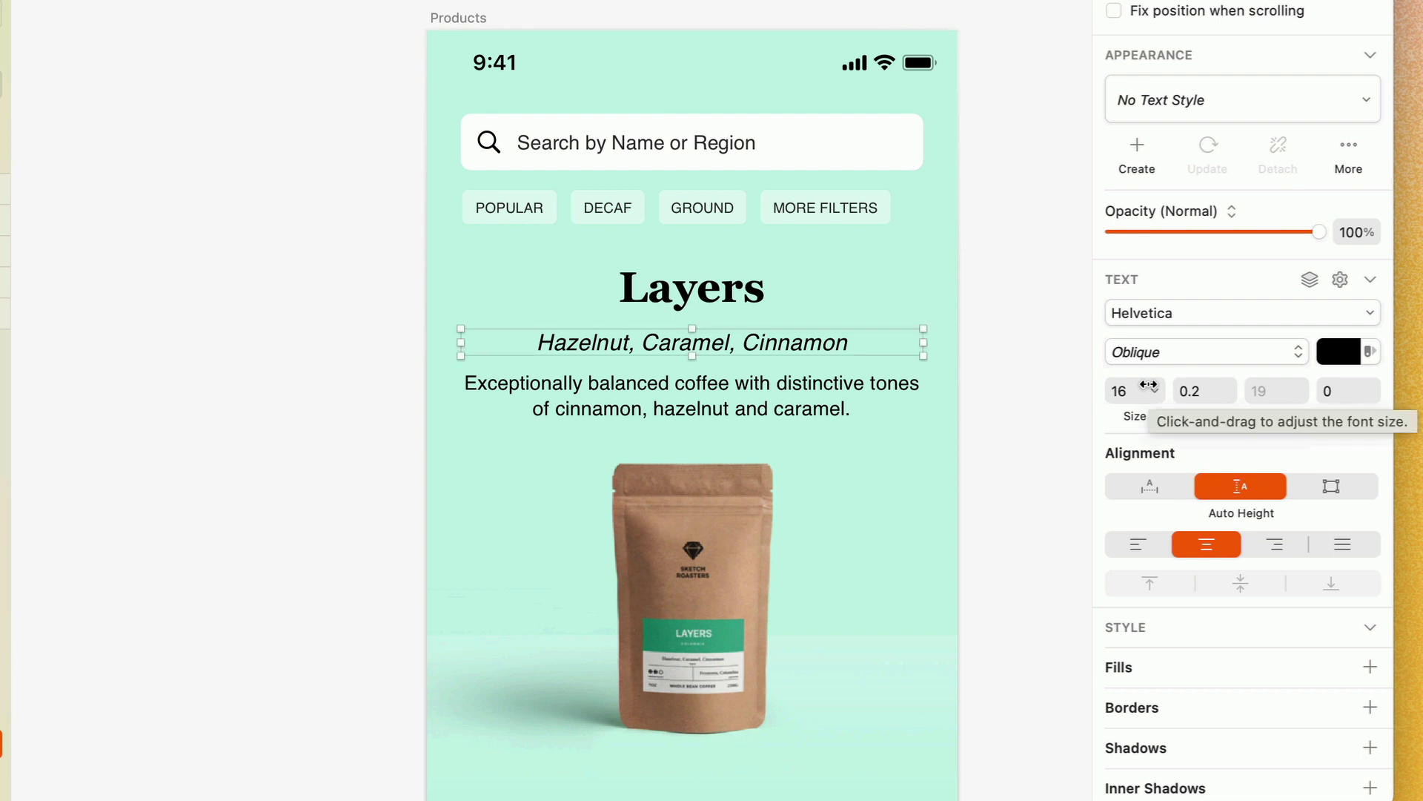
# Set the subhead and description text in Georgia, then deselect everything.
pyautogui.keyDown('shift'); pyautogui.click(882, 408); pyautogui.keyUp('shift')
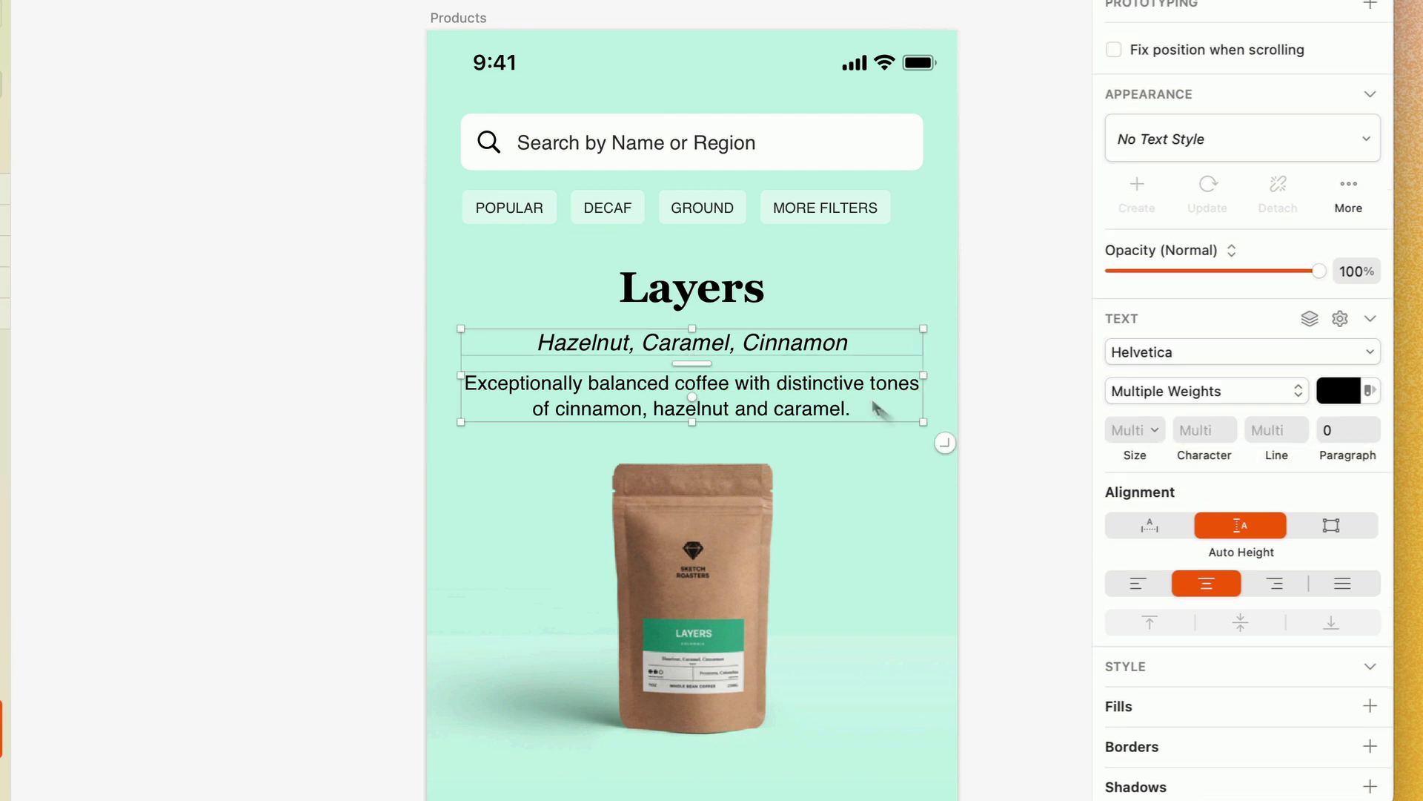
pyautogui.click(1134, 352)
pyautogui.write('geor')
pyautogui.click(1176, 463)
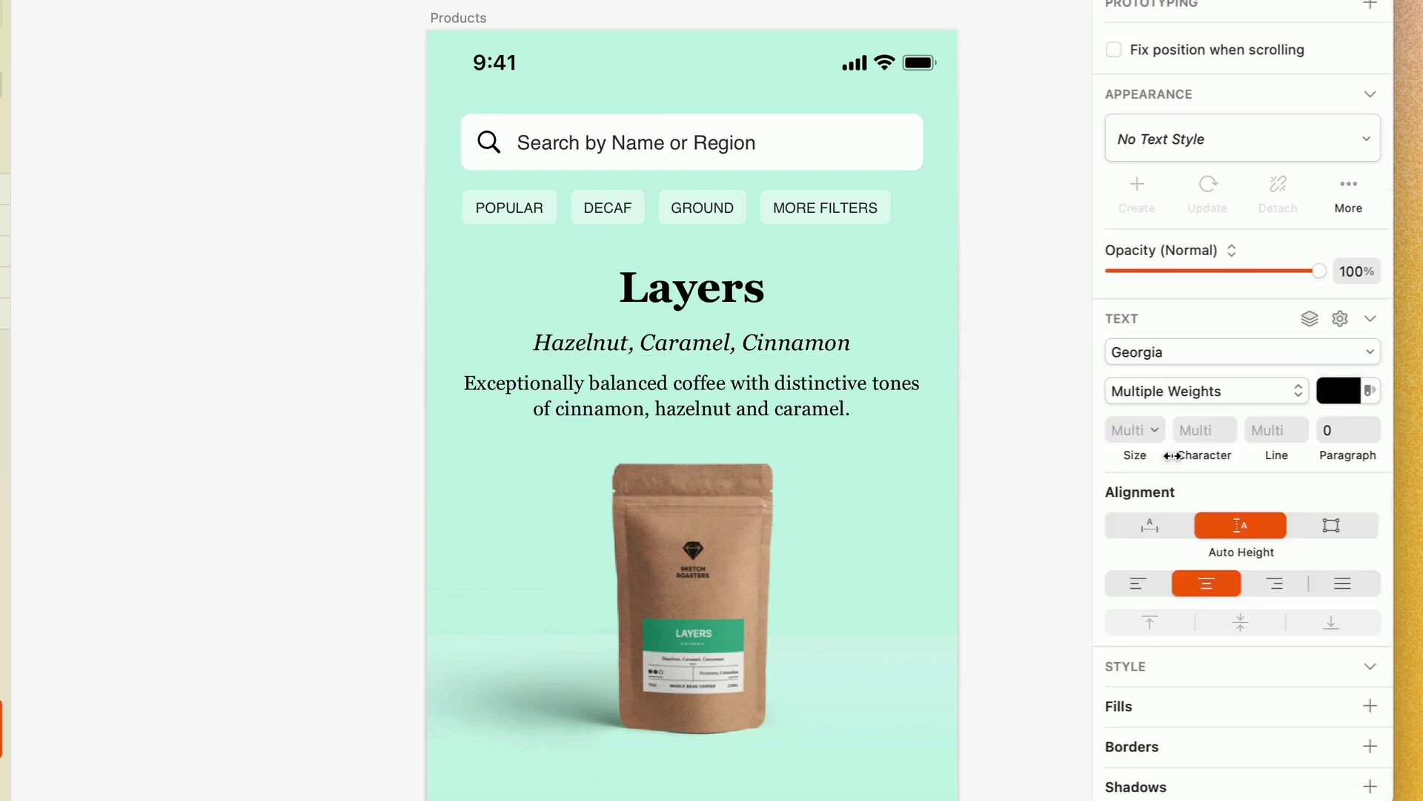
pyautogui.press('Escape')
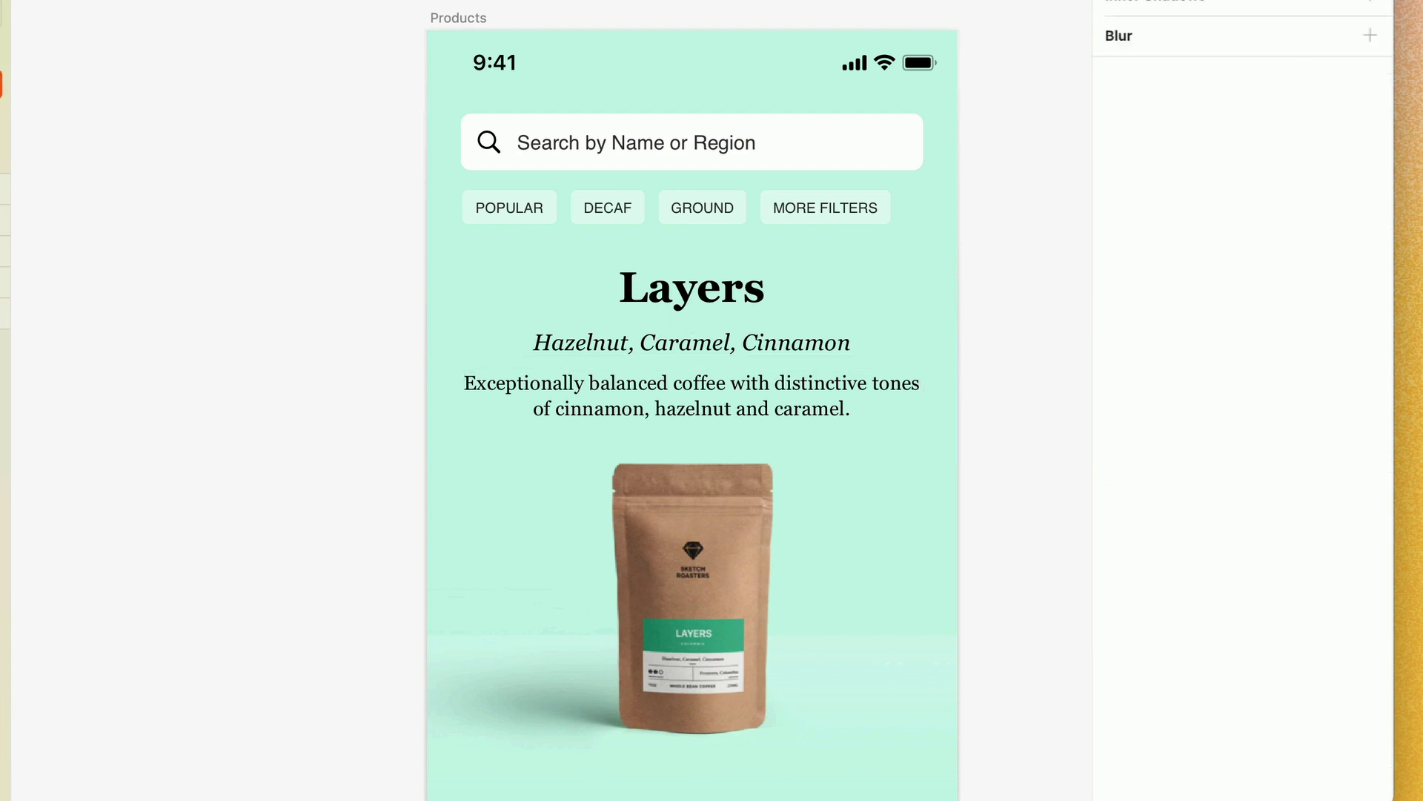